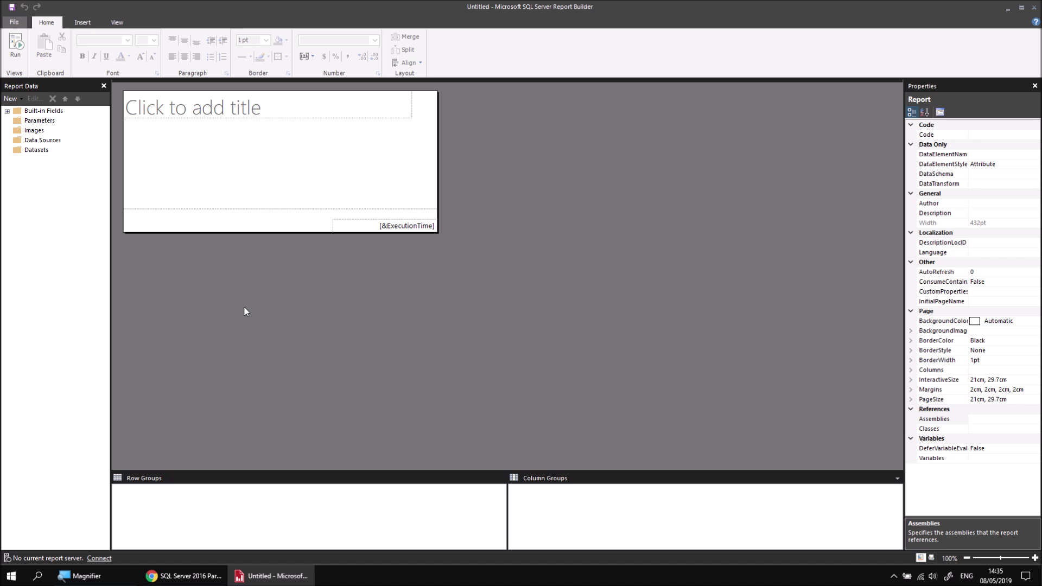
- Review the Movies database tutorial video, then return to the untitled report
{"action": "left_click", "coordinate": [179, 579]}
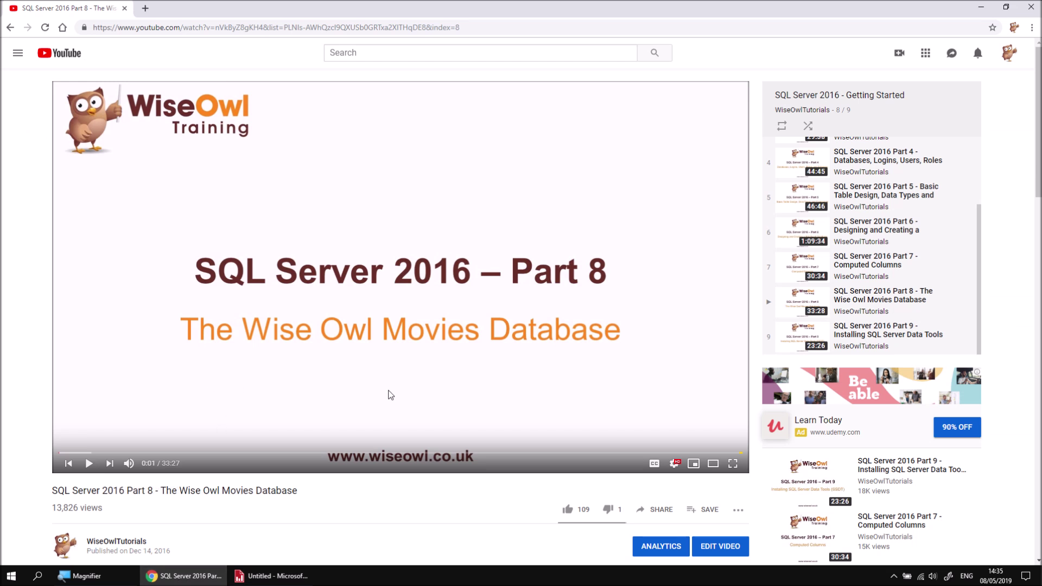
{"action": "scroll", "coordinate": [301, 388], "scroll_direction": "down", "scroll_amount": 2}
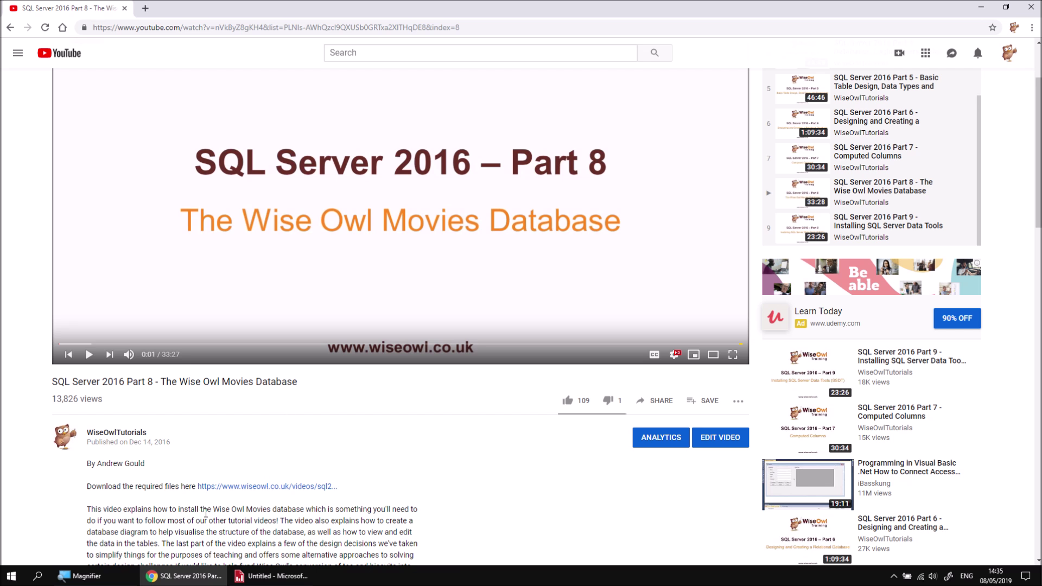
{"action": "scroll", "coordinate": [206, 513], "scroll_direction": "up", "scroll_amount": 2}
{"action": "left_click", "coordinate": [271, 576]}
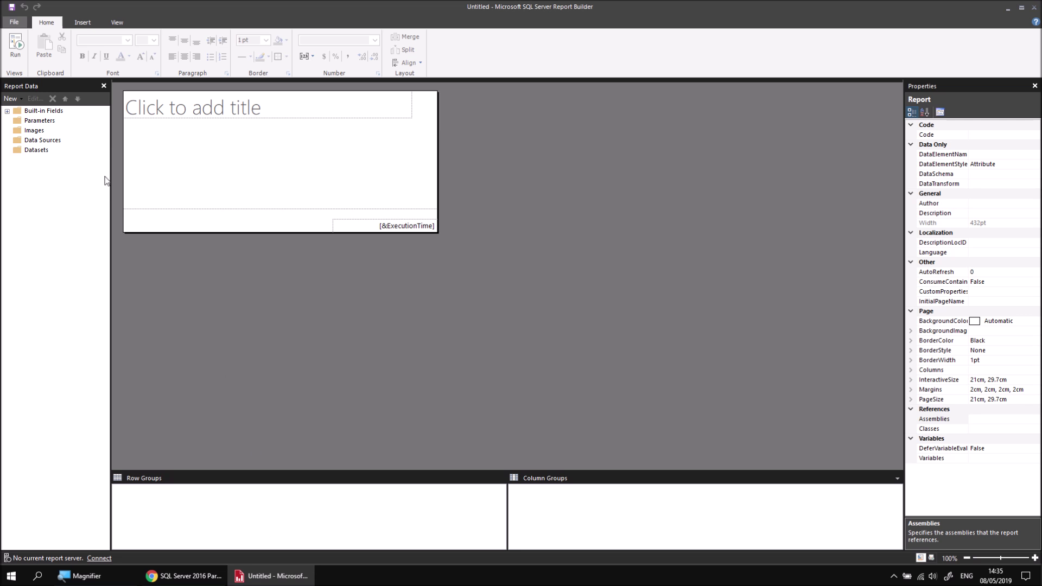
- Add an embedded data source 'Movies' using the Movies database on .\sql2016training
{"action": "right_click", "coordinate": [60, 142]}
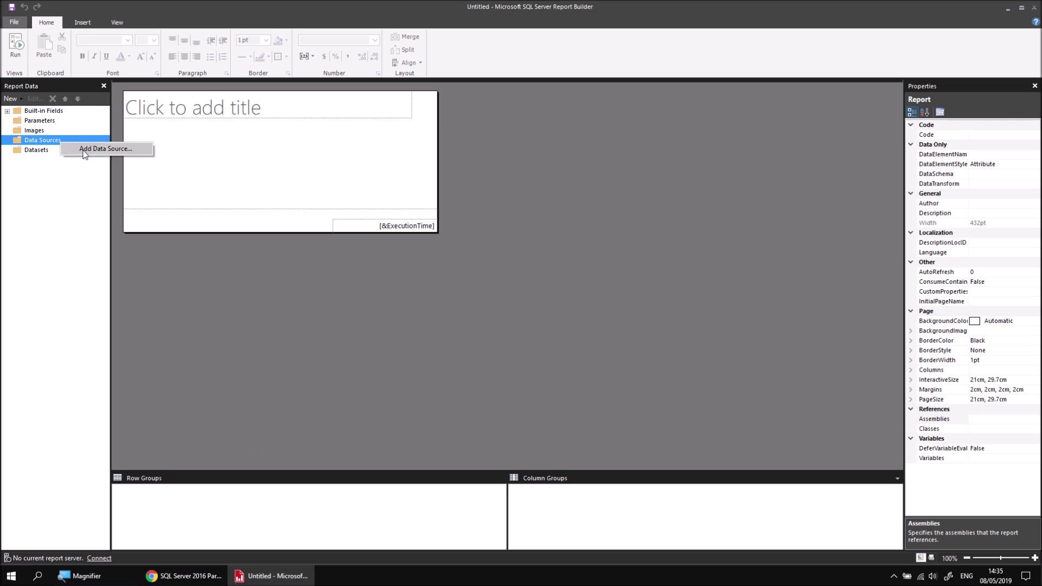
{"action": "left_click", "coordinate": [84, 151]}
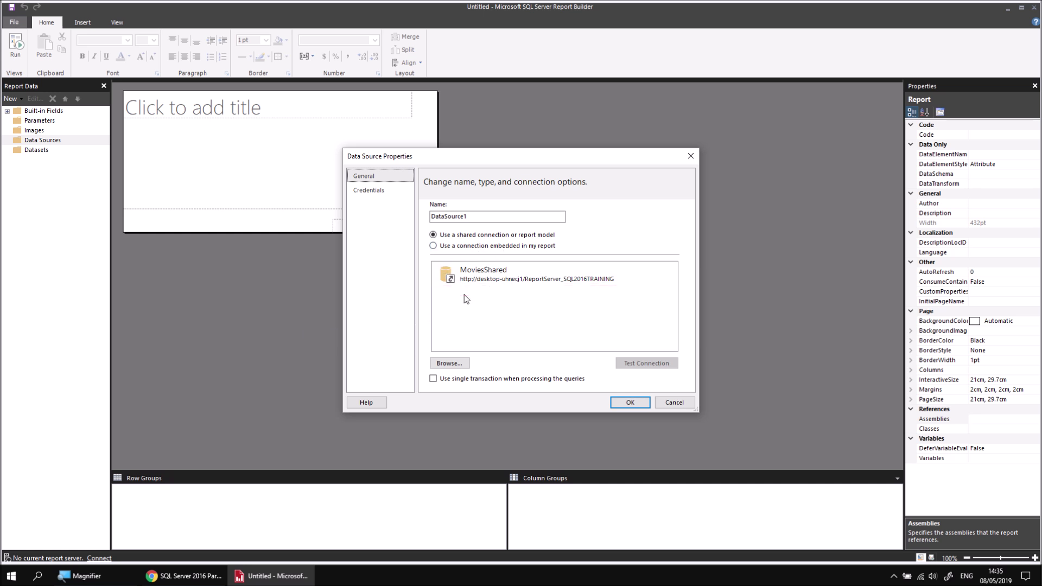
{"action": "double_click", "coordinate": [449, 217]}
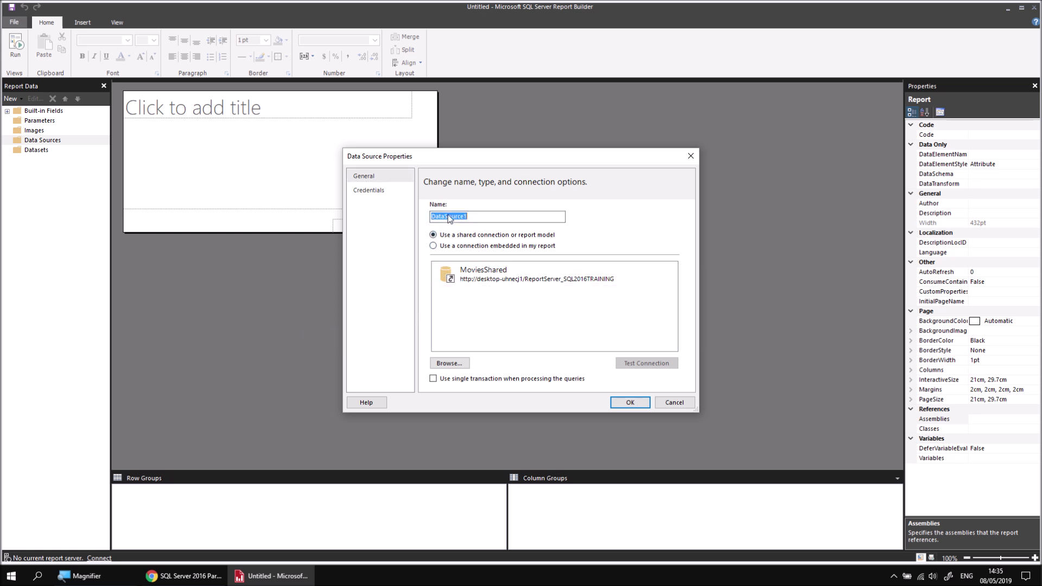
{"action": "type", "text": "Movies"}
{"action": "left_click", "coordinate": [471, 247]}
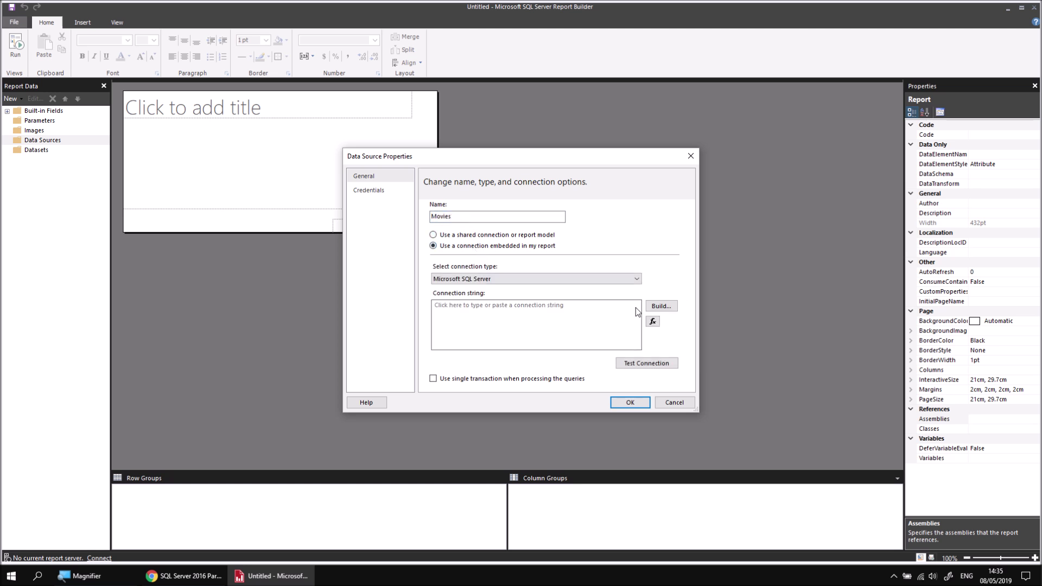
{"action": "left_click", "coordinate": [664, 307]}
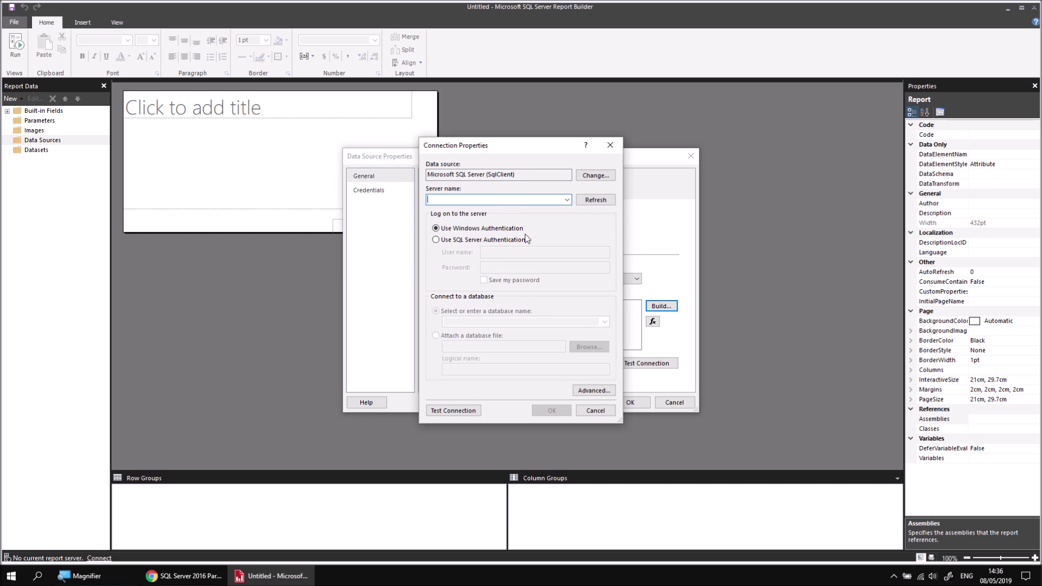
{"action": "type", "text": ".\\sql201"}
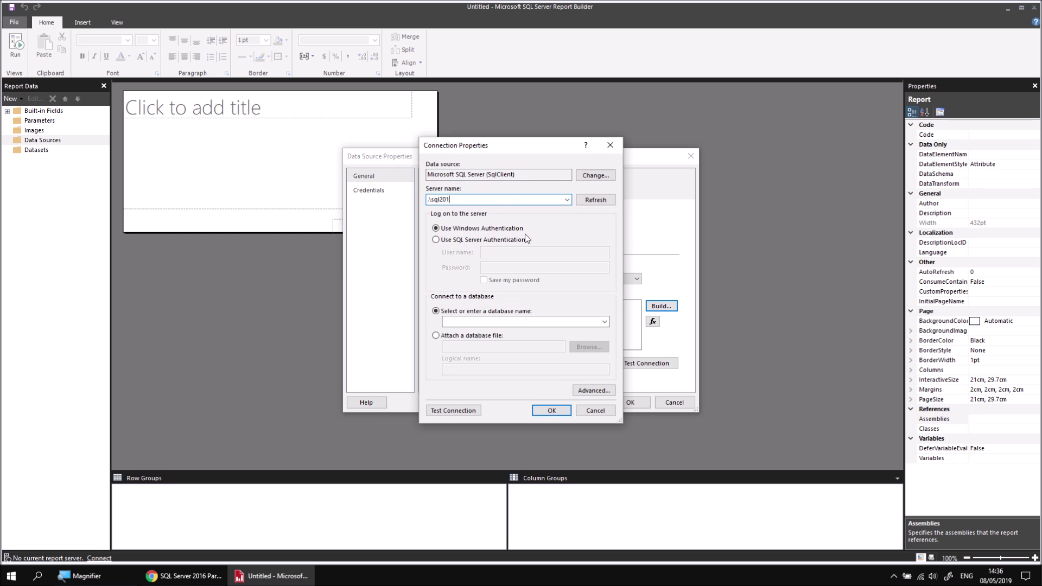
{"action": "type", "text": "6training"}
{"action": "left_click", "coordinate": [604, 321]}
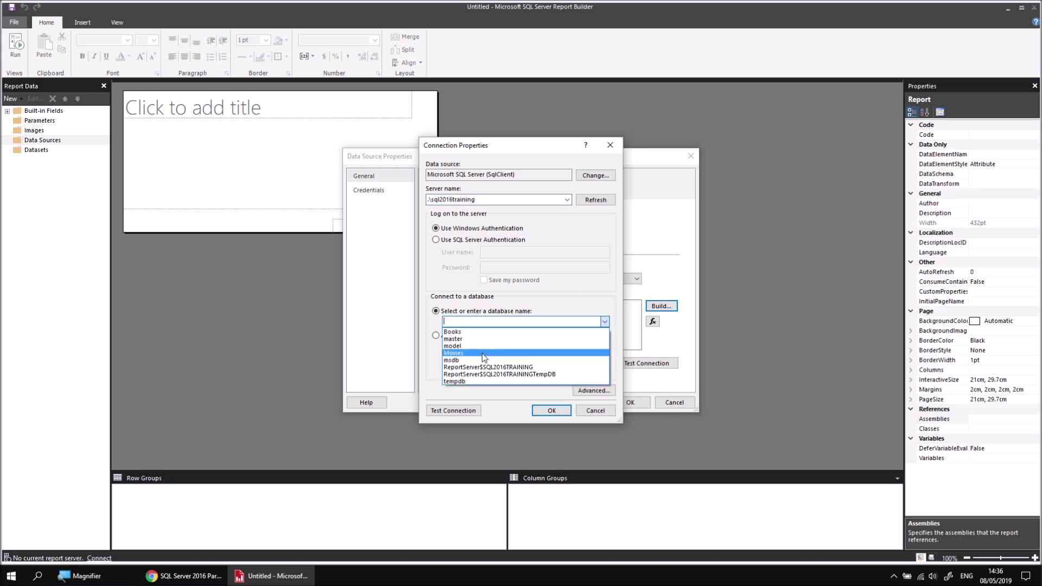
{"action": "left_click", "coordinate": [483, 353]}
{"action": "left_click", "coordinate": [551, 410]}
{"action": "left_click", "coordinate": [619, 404]}
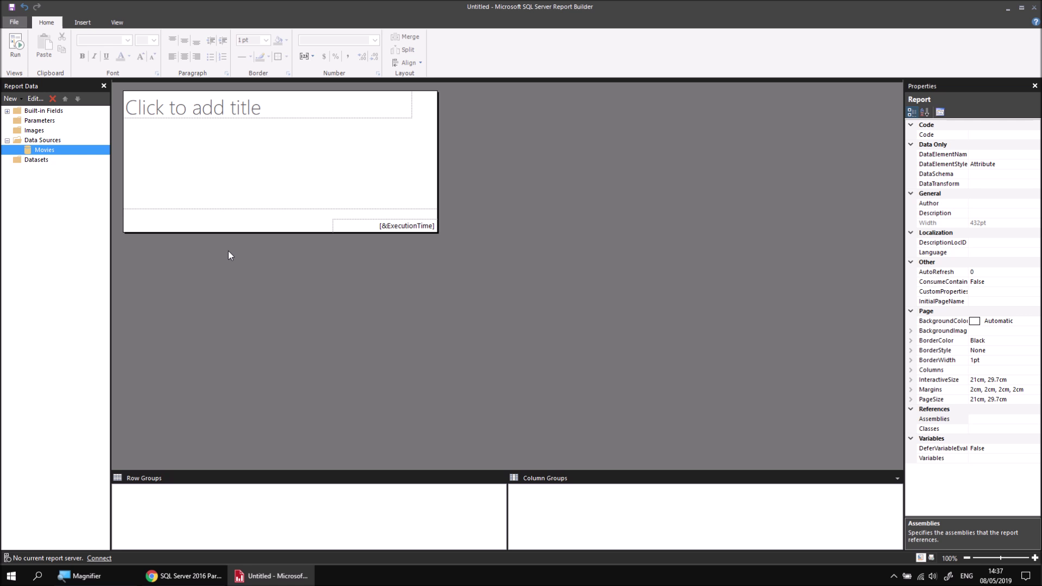
- Add a new dataset named Blockbusters on the Movies data source
{"action": "right_click", "coordinate": [57, 154]}
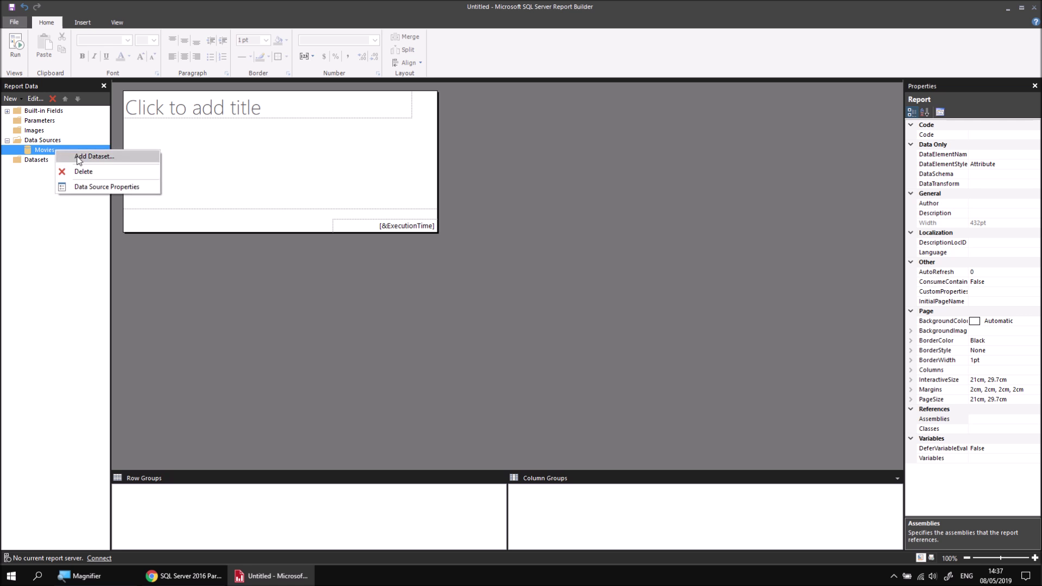
{"action": "left_click", "coordinate": [79, 156]}
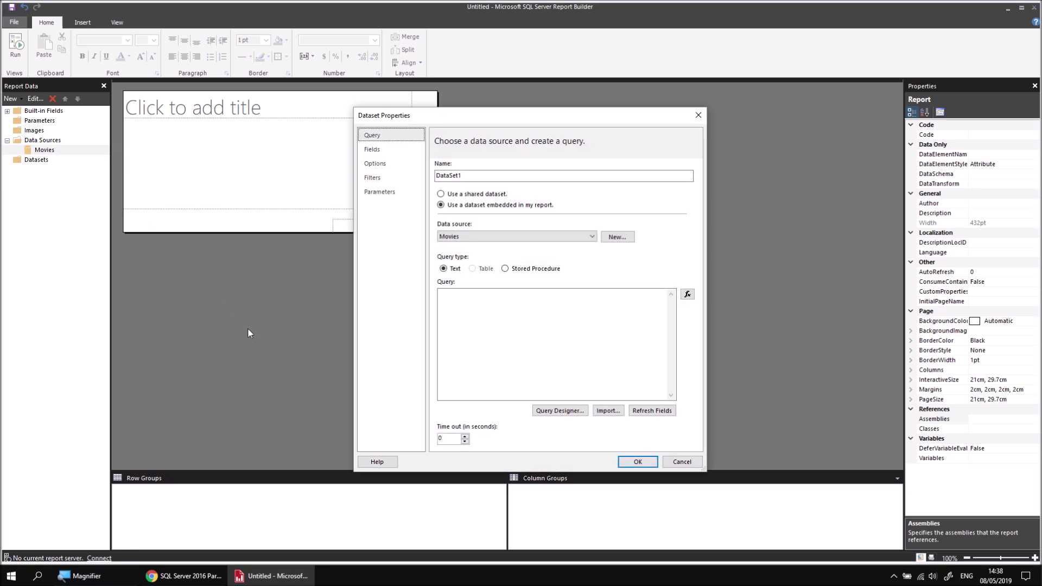
{"action": "double_click", "coordinate": [453, 175]}
{"action": "type", "text": "B"}
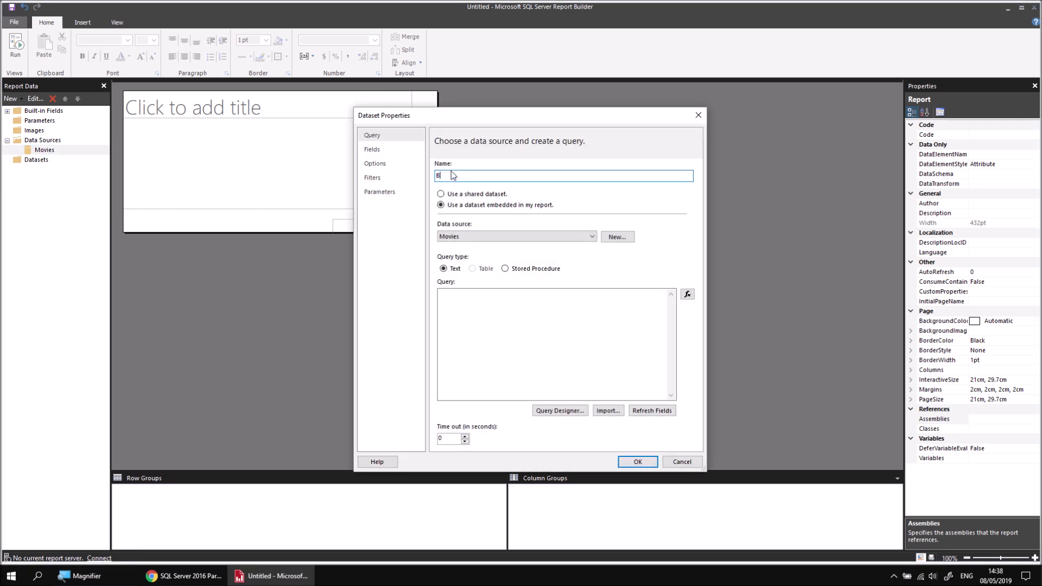
{"action": "type", "text": "lockbusters"}
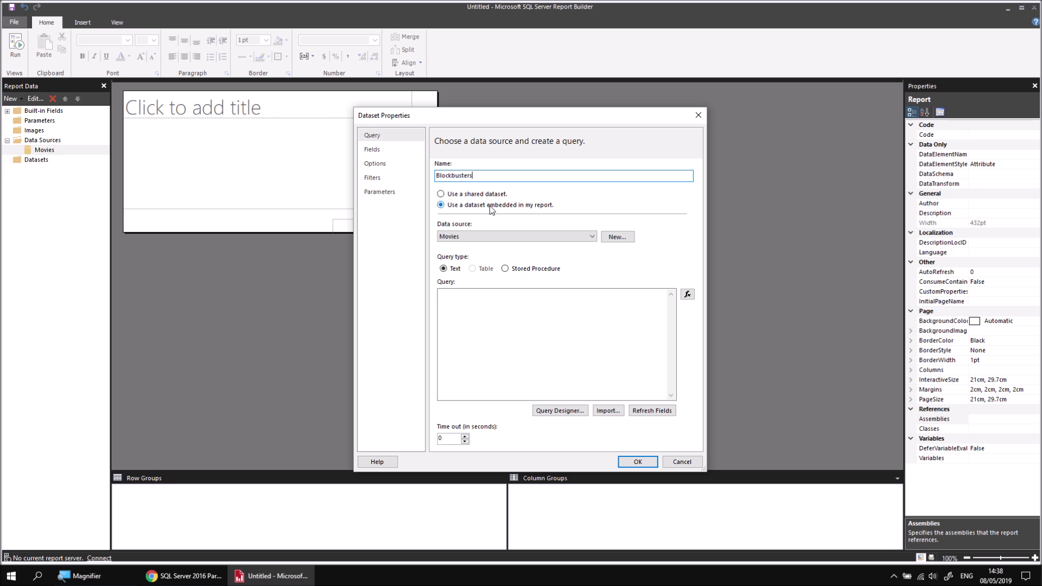
- In the query designer, select Title, ReleaseDate, BoxOfficeDollars and OscarWins from the Film table
{"action": "left_click", "coordinate": [561, 411]}
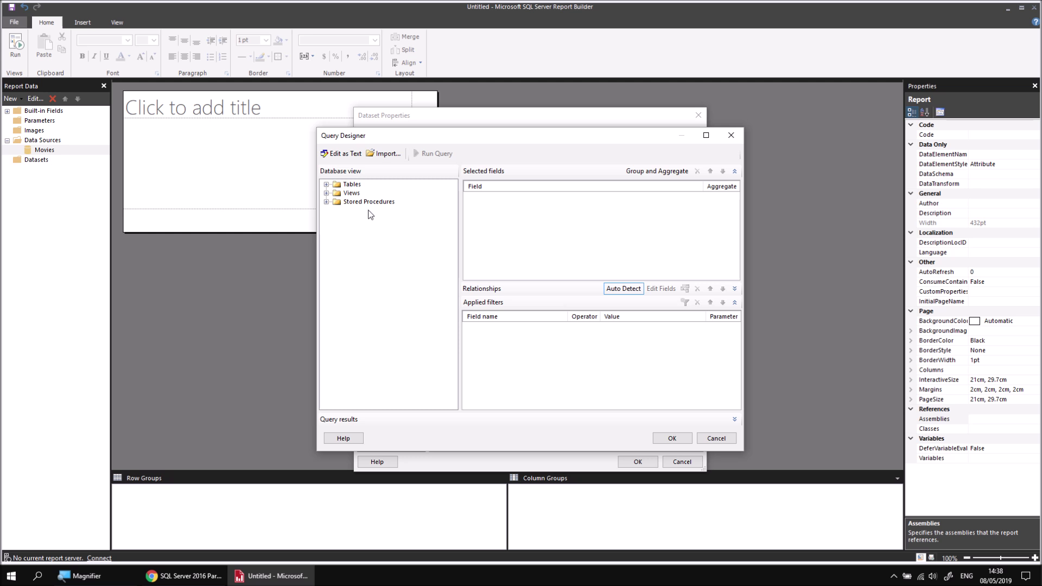
{"action": "left_click", "coordinate": [327, 185]}
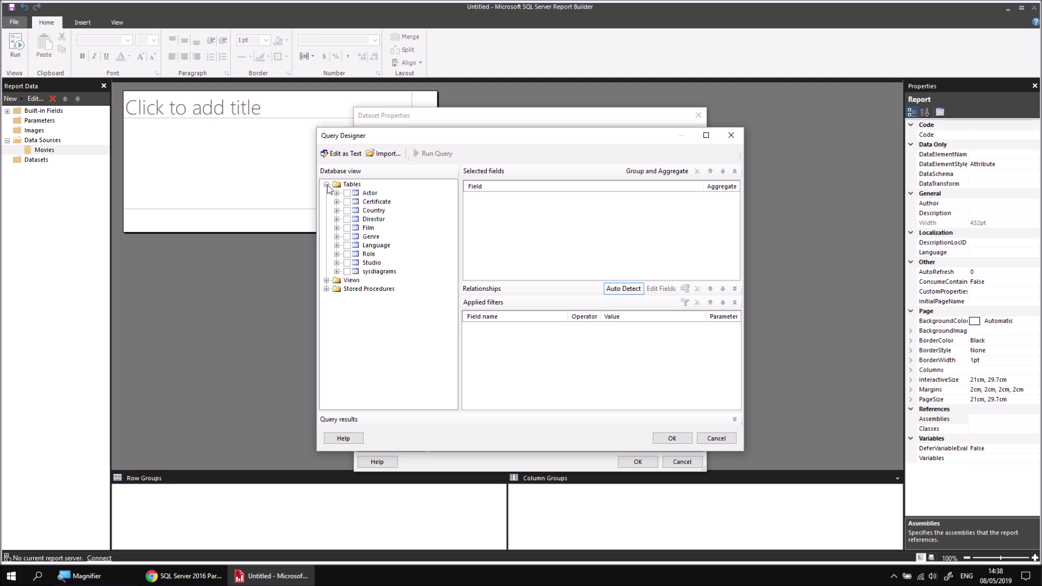
{"action": "left_click", "coordinate": [337, 228]}
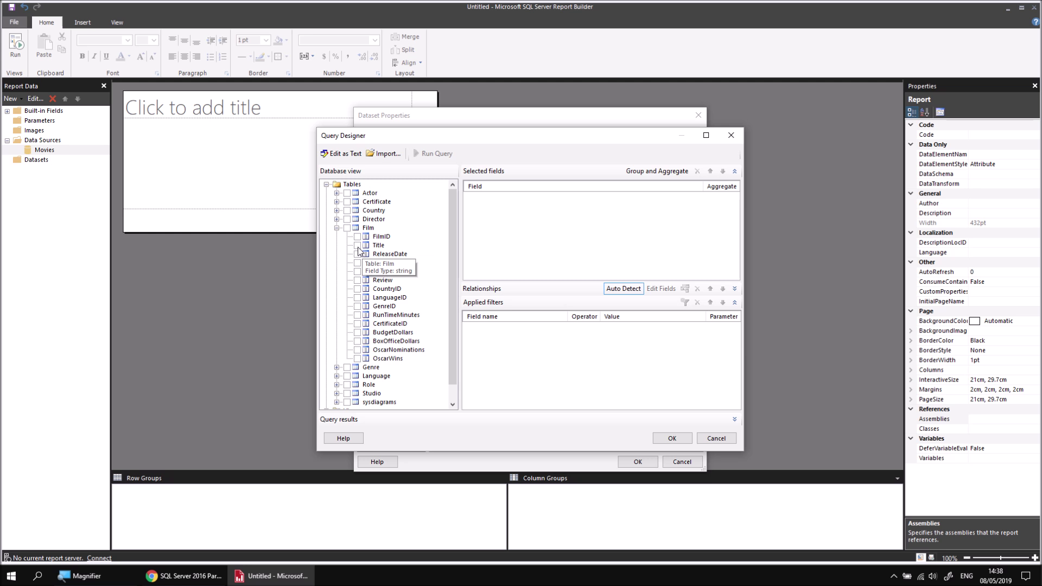
{"action": "left_click", "coordinate": [358, 245]}
{"action": "left_click", "coordinate": [358, 254]}
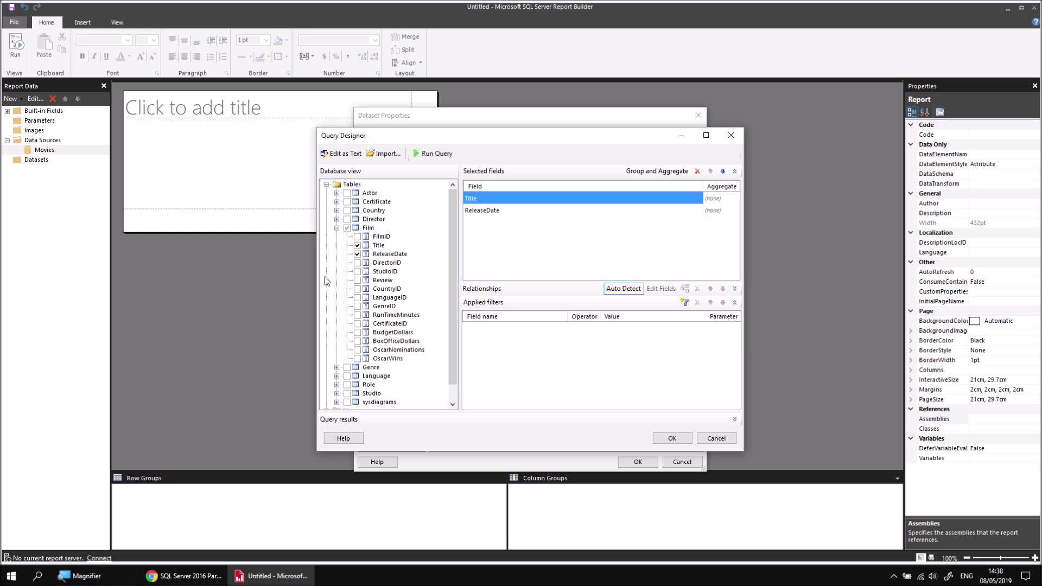
{"action": "left_click", "coordinate": [358, 341]}
{"action": "left_click", "coordinate": [358, 359]}
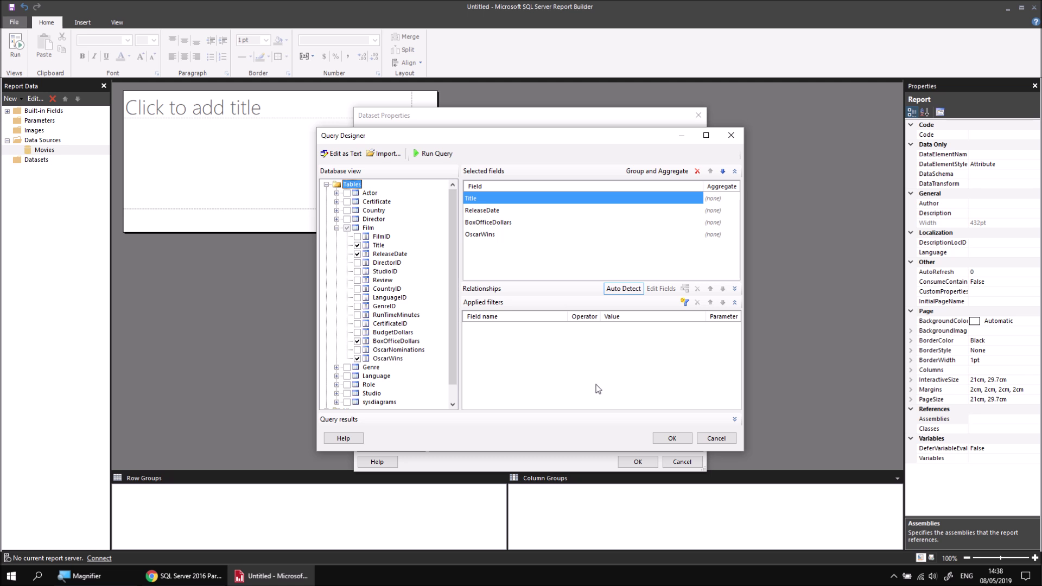
{"action": "left_click", "coordinate": [686, 302]}
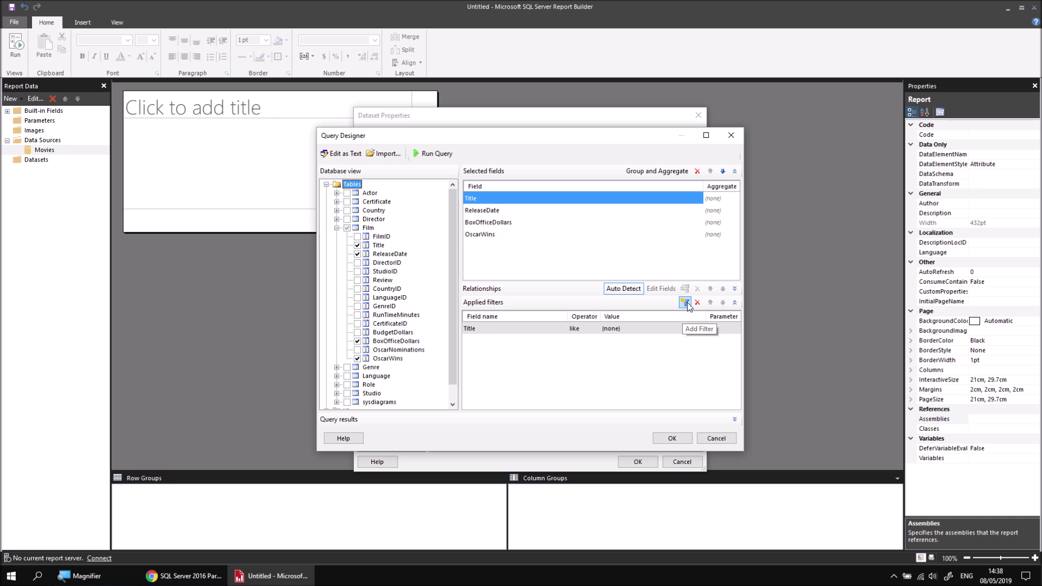
{"action": "left_click", "coordinate": [529, 330]}
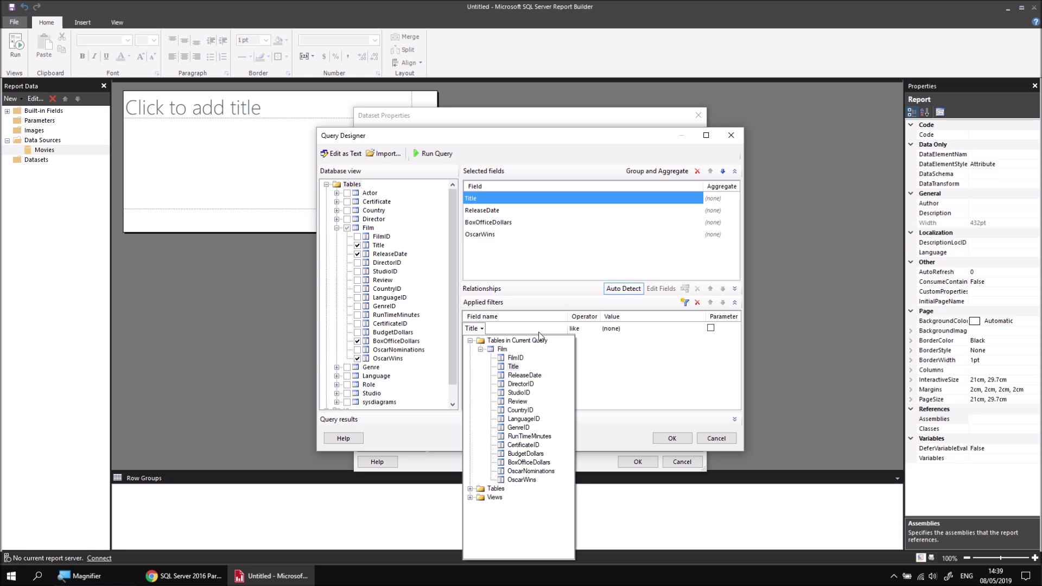
{"action": "left_click", "coordinate": [525, 462]}
{"action": "left_click", "coordinate": [592, 329]}
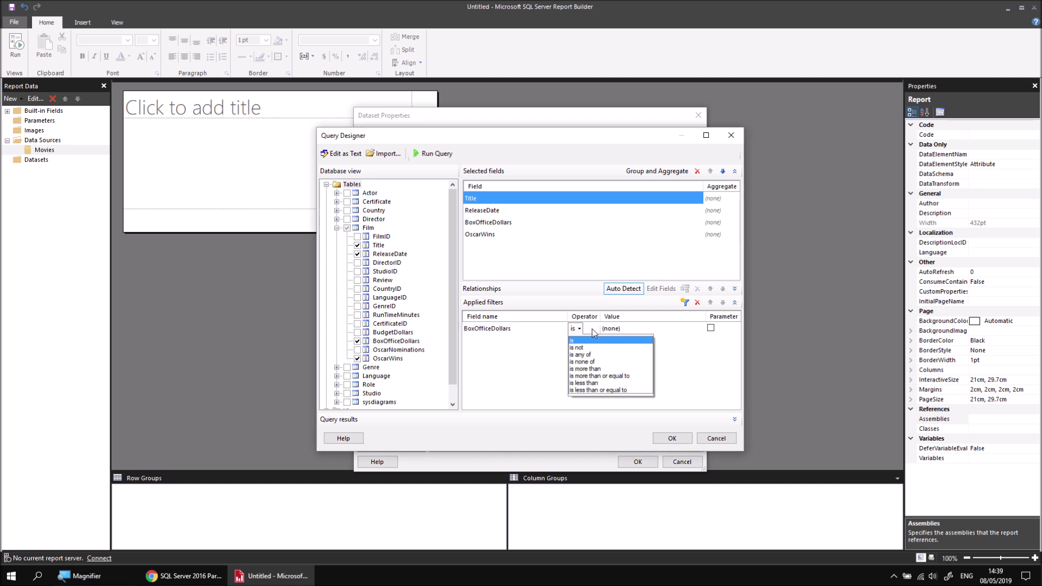
{"action": "left_click", "coordinate": [601, 375]}
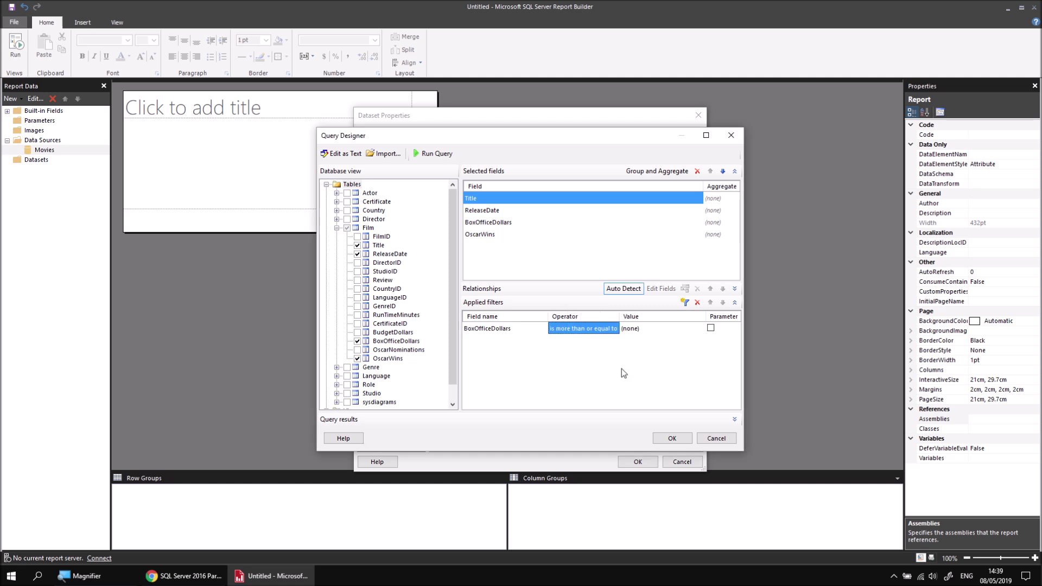
{"action": "left_click", "coordinate": [649, 328]}
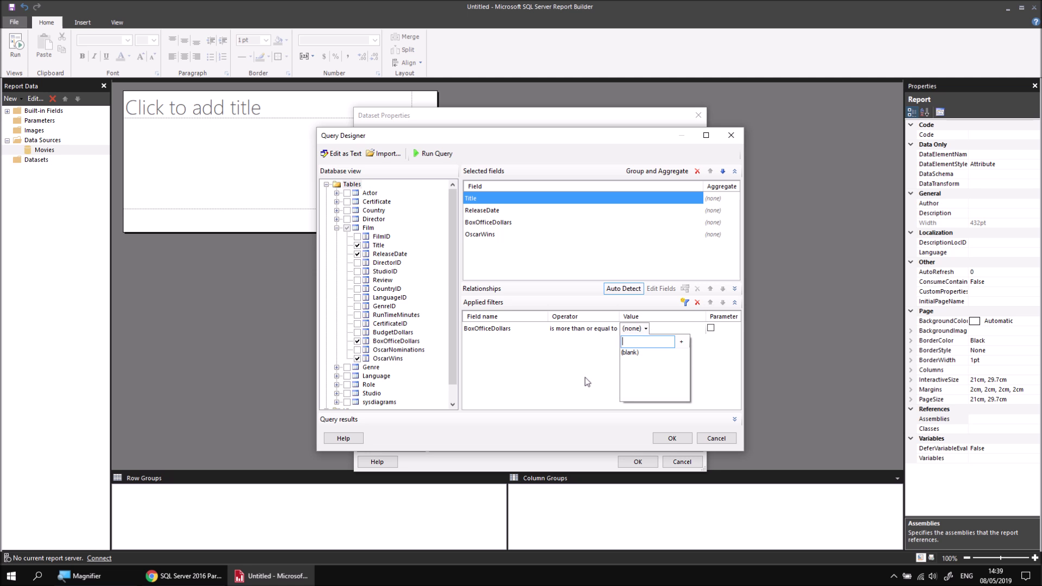
{"action": "type", "text": "1000000000"}
{"action": "key", "text": "Return"}
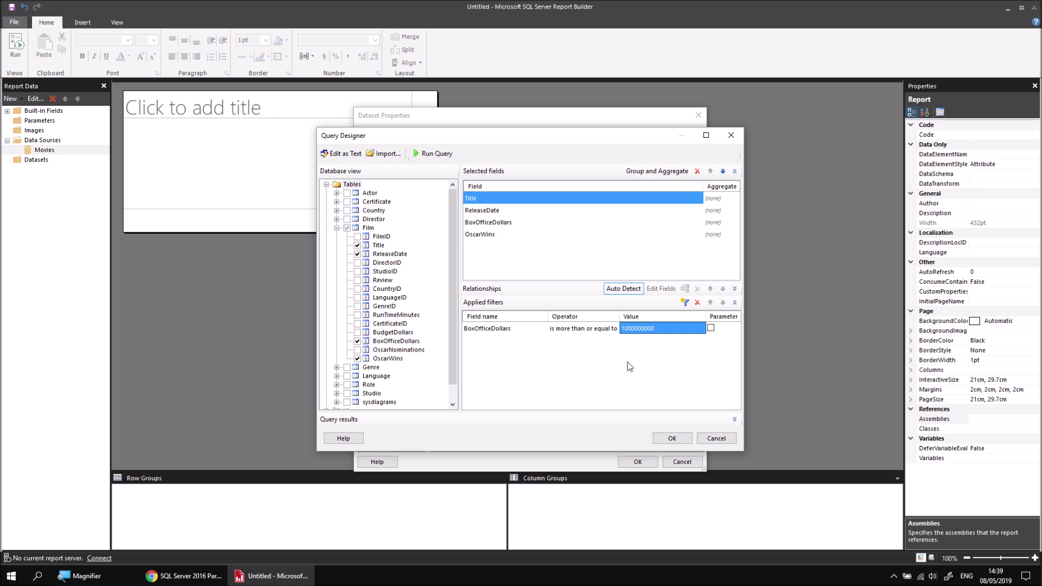
{"action": "left_click", "coordinate": [686, 302]}
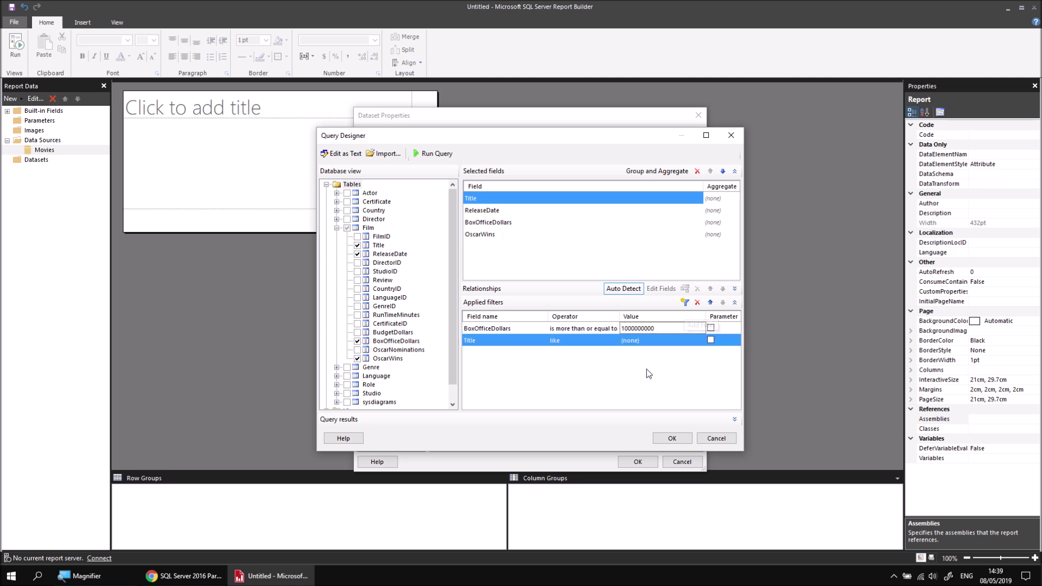
- Set the second filter to OscarWins is more than or equal to 5
{"action": "left_click", "coordinate": [523, 342]}
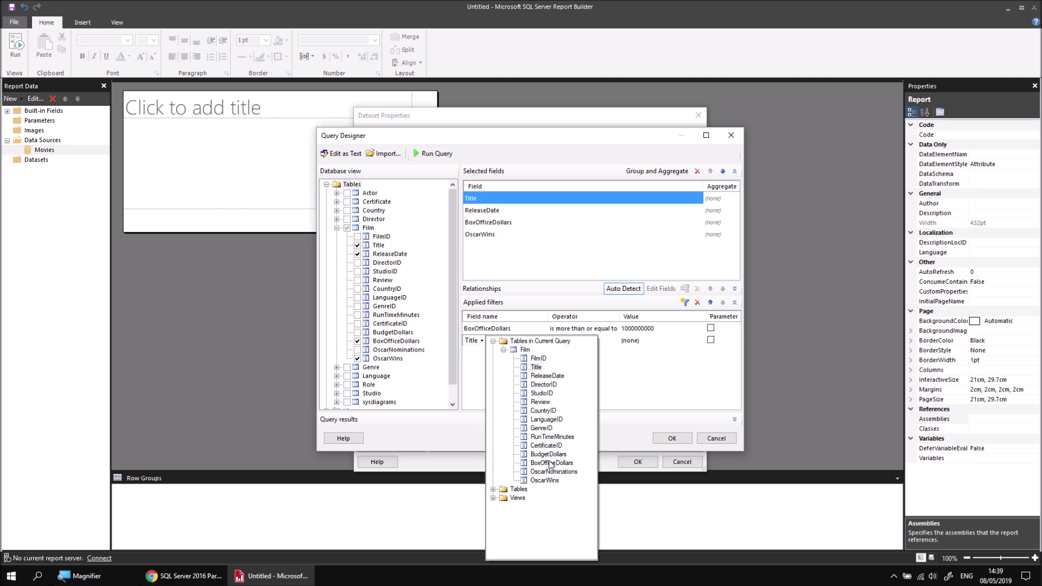
{"action": "left_click", "coordinate": [545, 481]}
{"action": "left_click", "coordinate": [586, 343]}
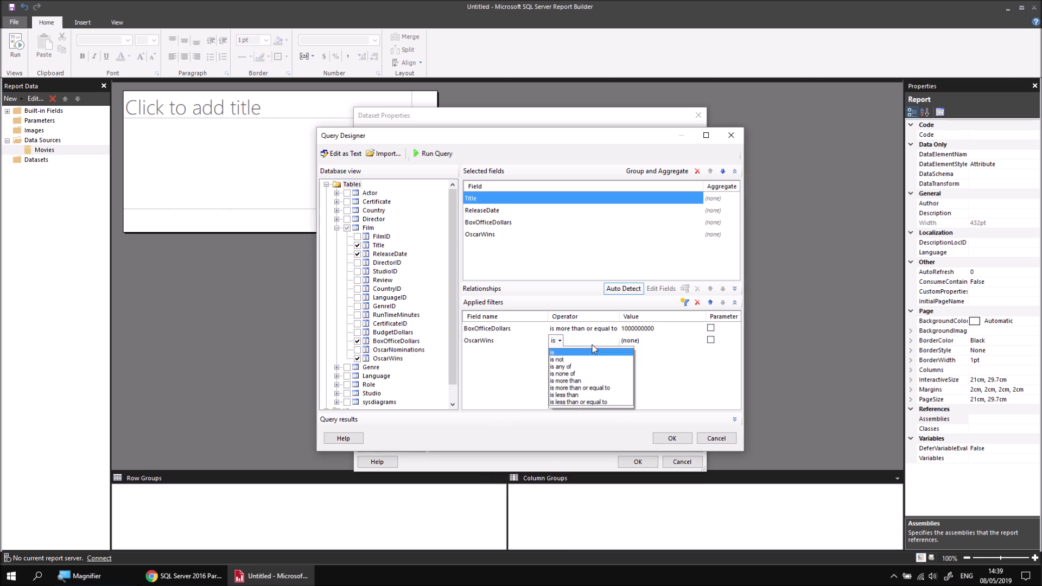
{"action": "left_click", "coordinate": [593, 389]}
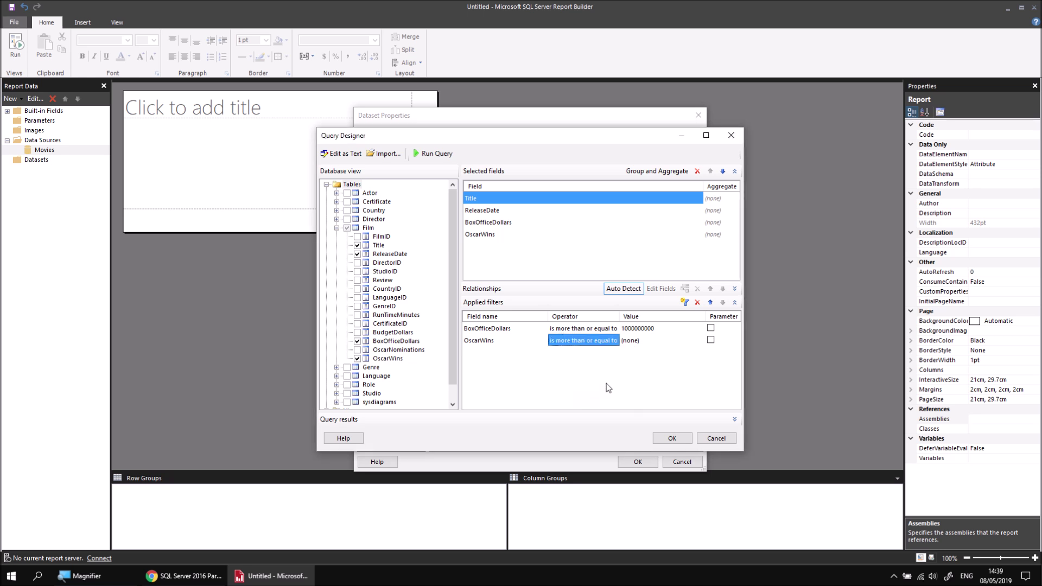
{"action": "left_click", "coordinate": [639, 341]}
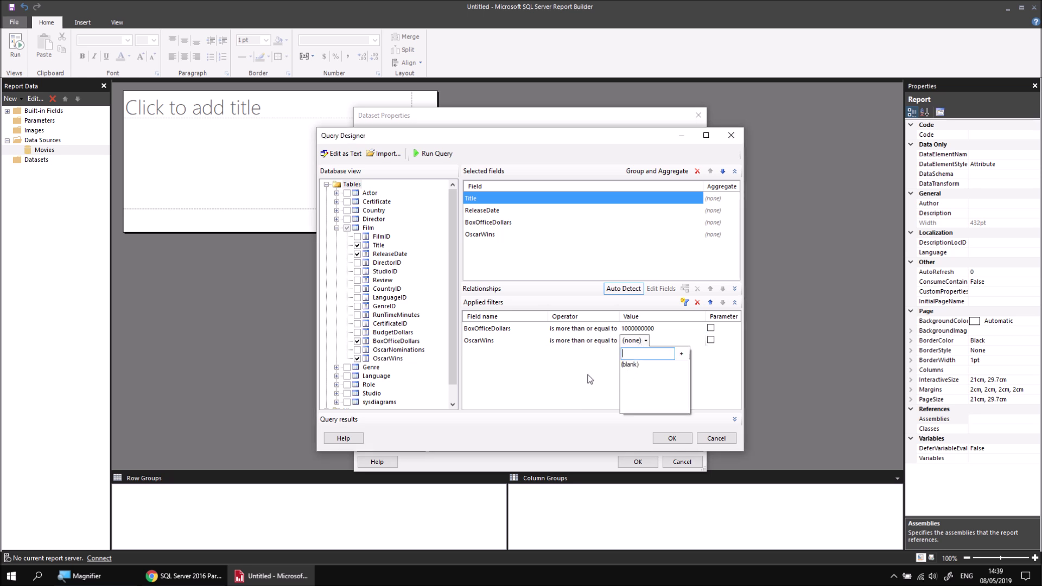
{"action": "type", "text": "5"}
{"action": "key", "text": "Return"}
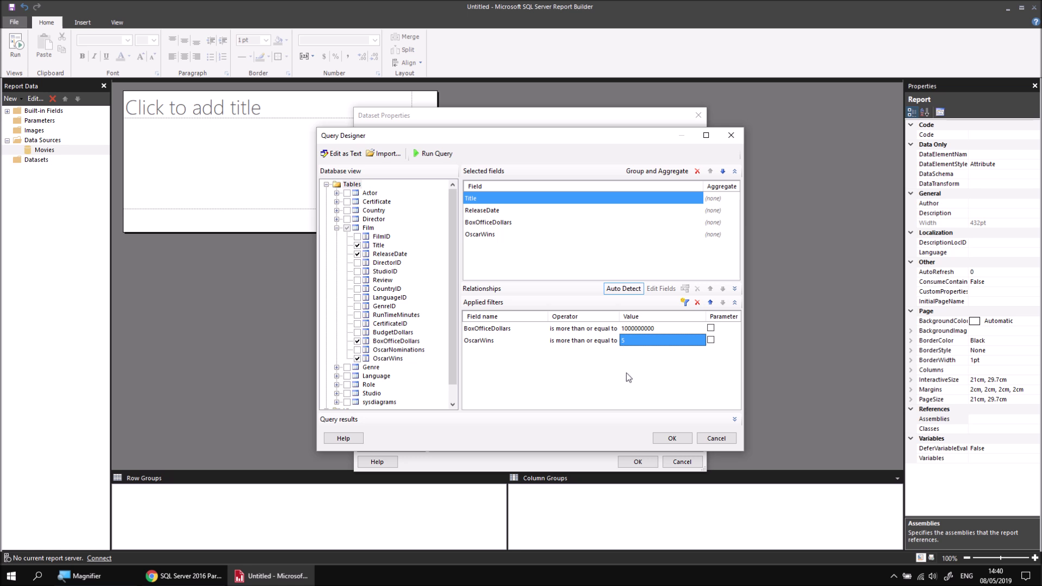
- Confirm the query and the Blockbusters dataset, then delete the report title box
{"action": "left_click", "coordinate": [669, 438]}
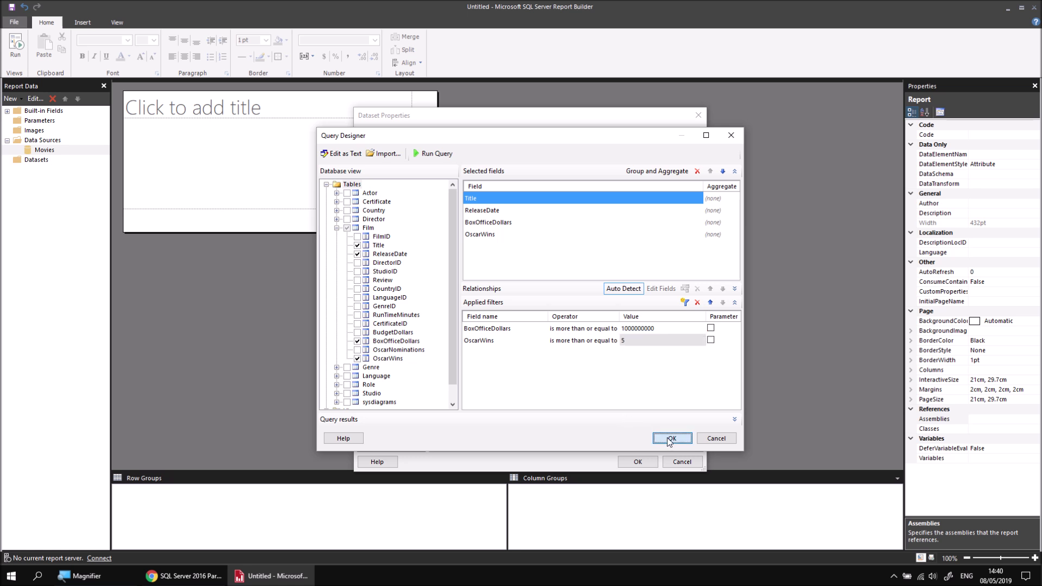
{"action": "left_click", "coordinate": [639, 462]}
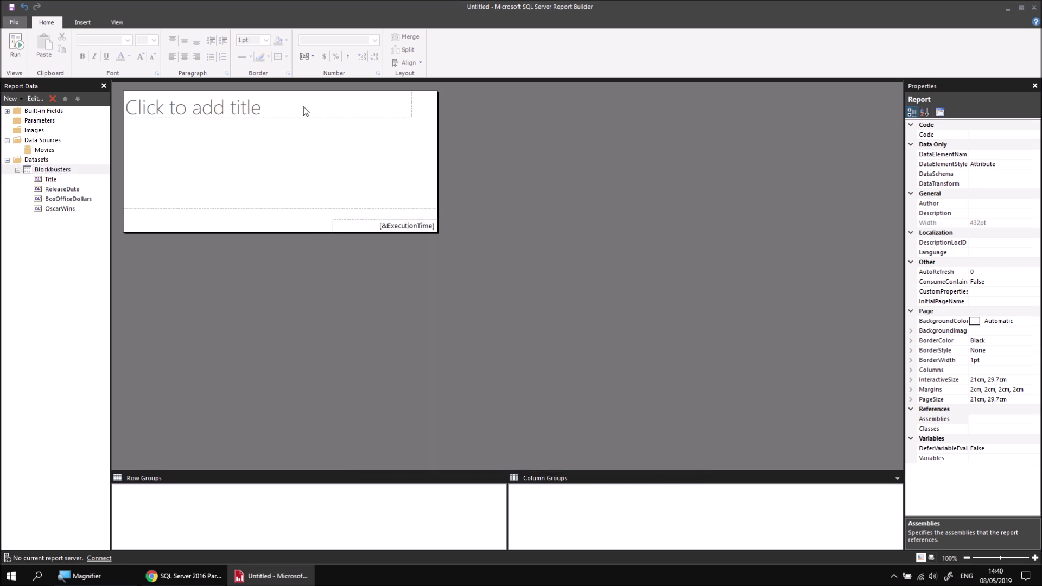
{"action": "right_click", "coordinate": [305, 110]}
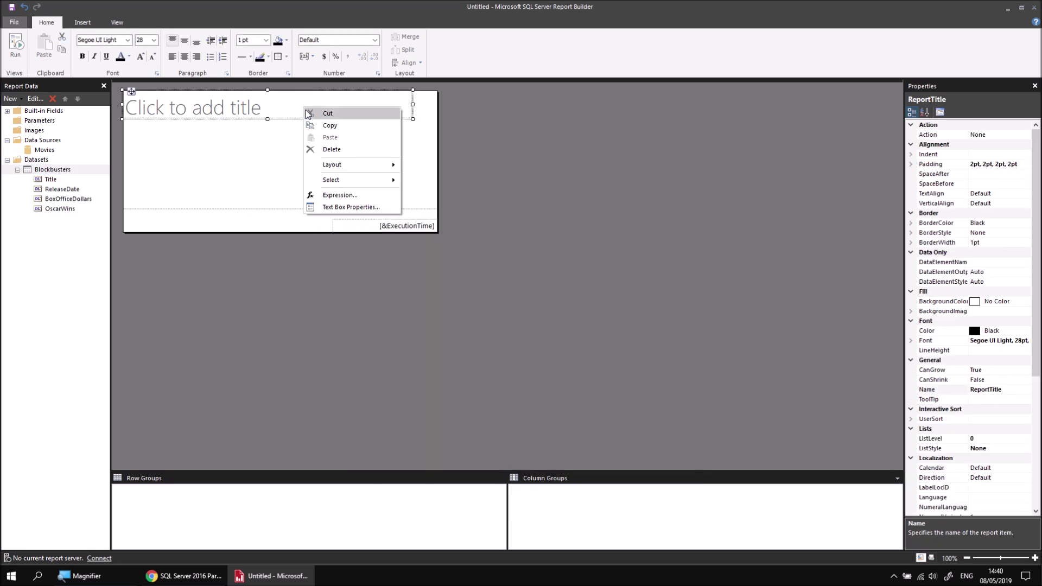
{"action": "left_click", "coordinate": [354, 145]}
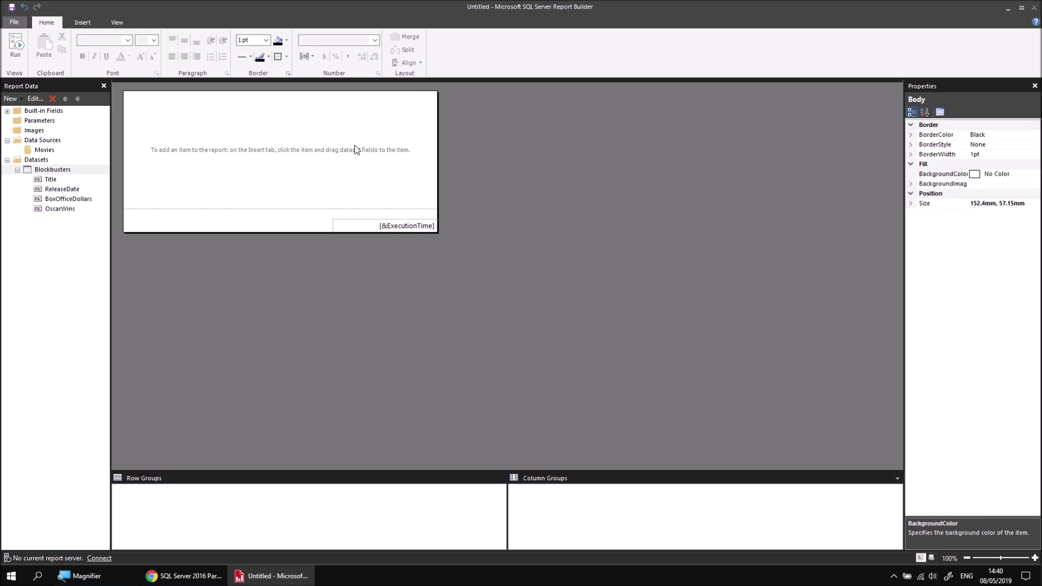
- Insert a table in the report body with Title, ReleaseDate and BoxOfficeDollars columns
{"action": "right_click", "coordinate": [132, 97]}
{"action": "mouse_move", "coordinate": [173, 134]}
{"action": "left_click", "coordinate": [258, 173]}
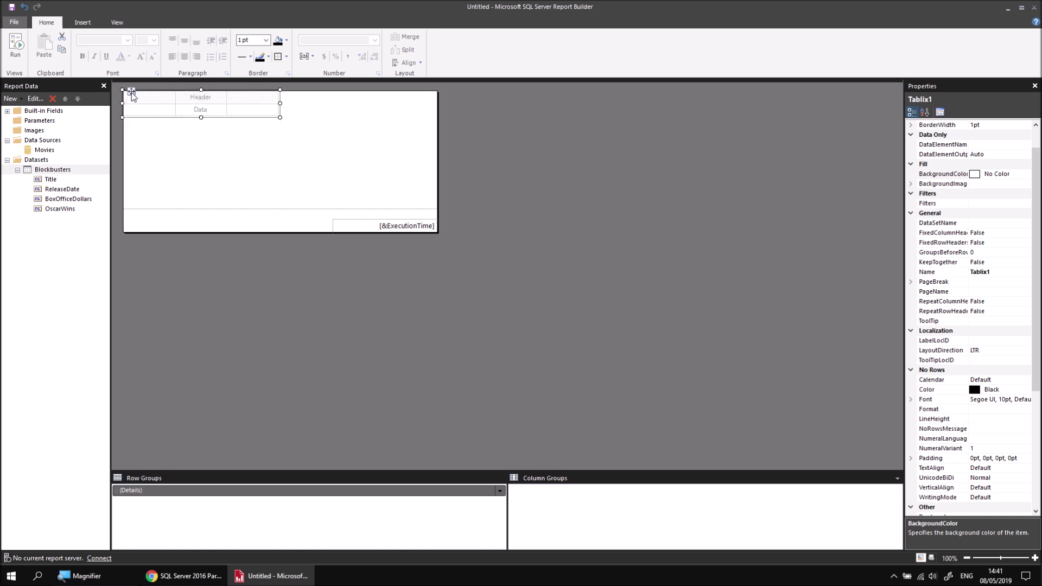
{"action": "left_click", "coordinate": [171, 109]}
{"action": "left_click", "coordinate": [192, 121]}
{"action": "left_click", "coordinate": [221, 109]}
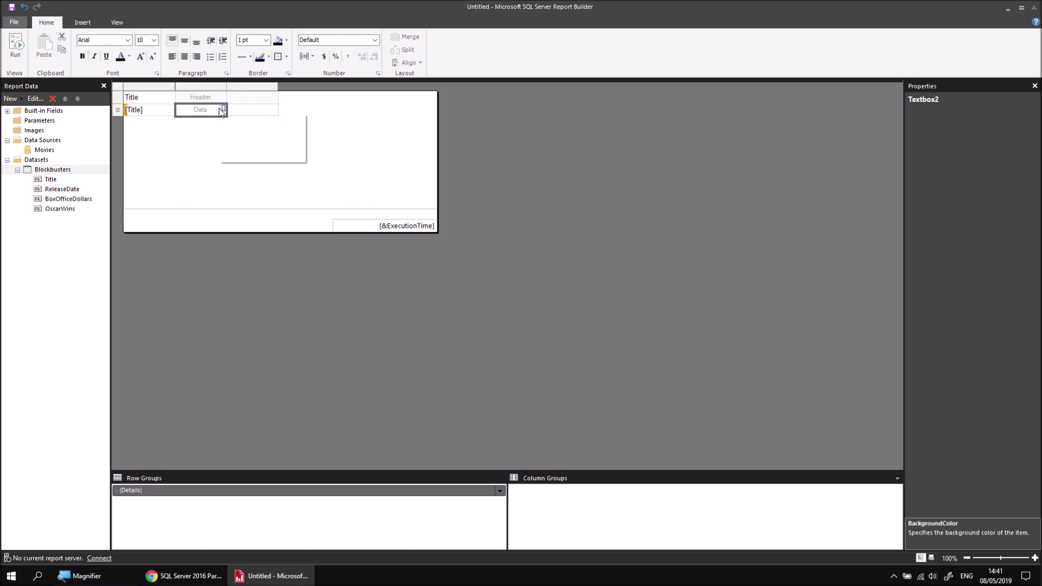
{"action": "left_click", "coordinate": [245, 133]}
{"action": "left_click", "coordinate": [274, 110]}
{"action": "left_click", "coordinate": [305, 141]}
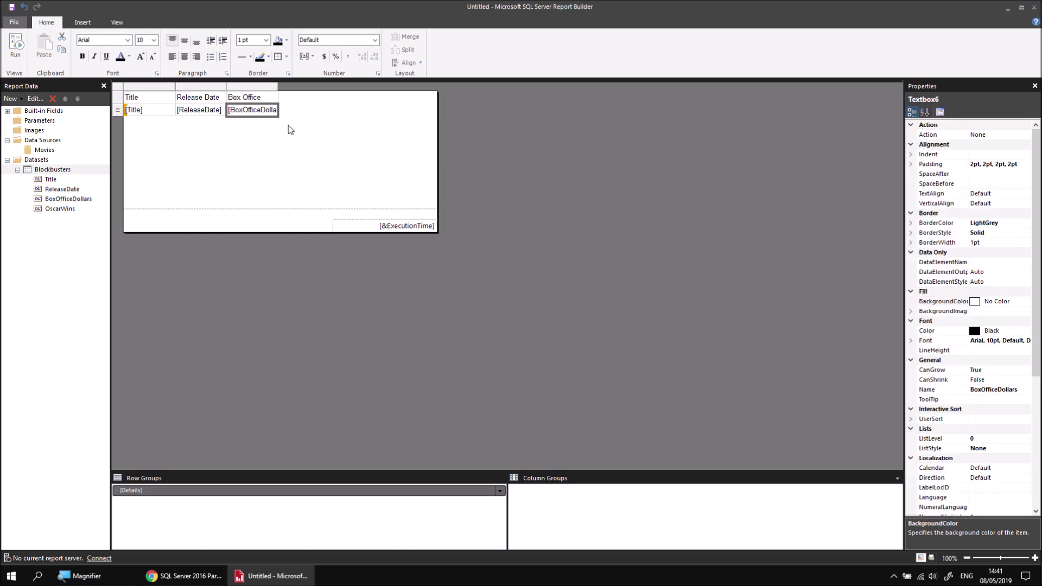
- Add an Oscar Wins column, widen the Title column, and run the report
{"action": "left_click", "coordinate": [65, 210]}
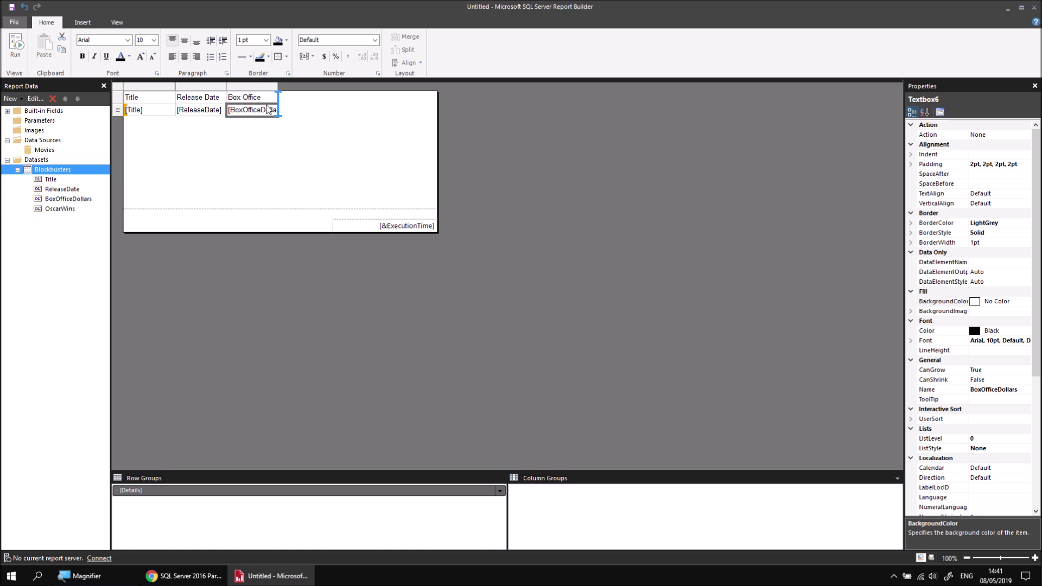
{"action": "left_click_drag", "start_coordinate": [268, 110], "coordinate": [270, 110]}
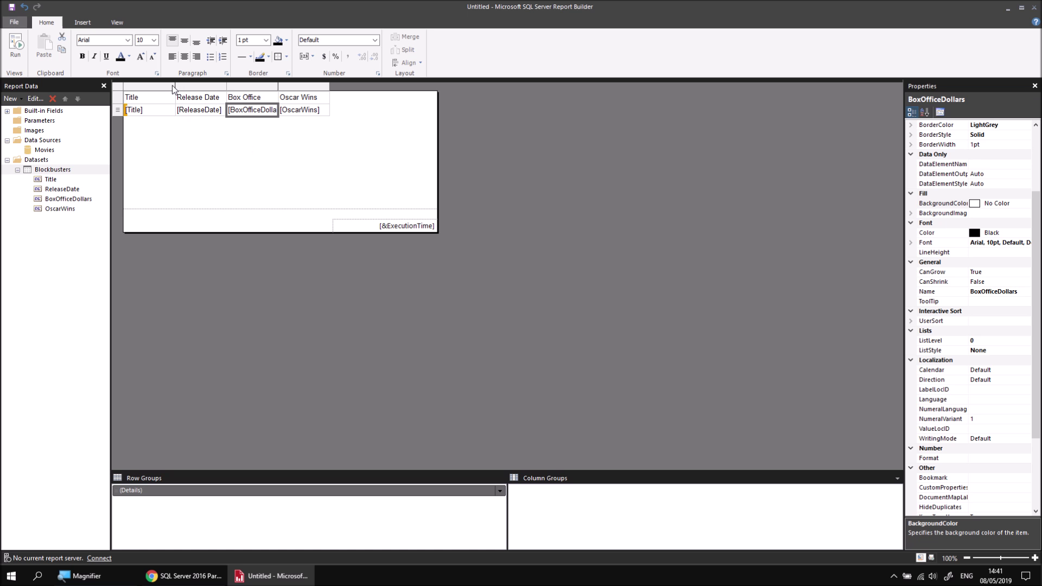
{"action": "left_click_drag", "start_coordinate": [174, 86], "coordinate": [350, 87]}
{"action": "left_click", "coordinate": [326, 88]}
{"action": "left_click", "coordinate": [15, 44]}
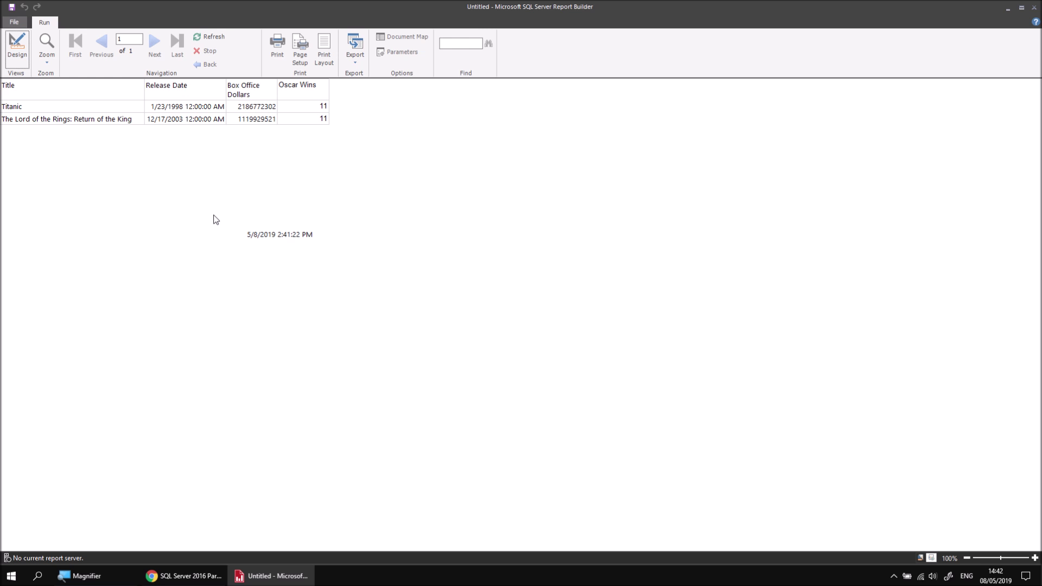
- Change AND to OR in the Blockbusters dataset query and run the report
{"action": "left_click", "coordinate": [22, 49]}
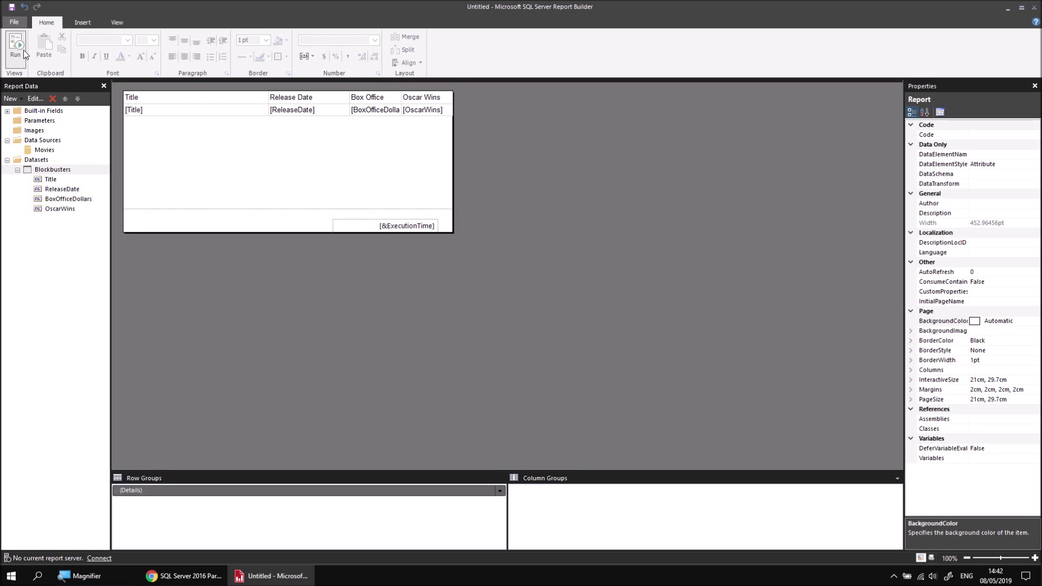
{"action": "right_click", "coordinate": [70, 173]}
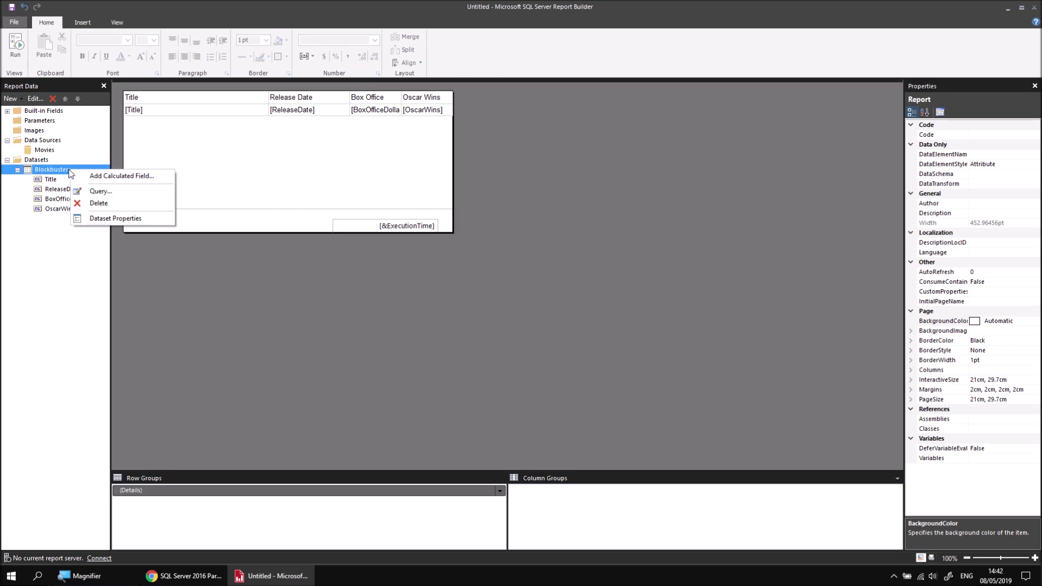
{"action": "left_click", "coordinate": [101, 219]}
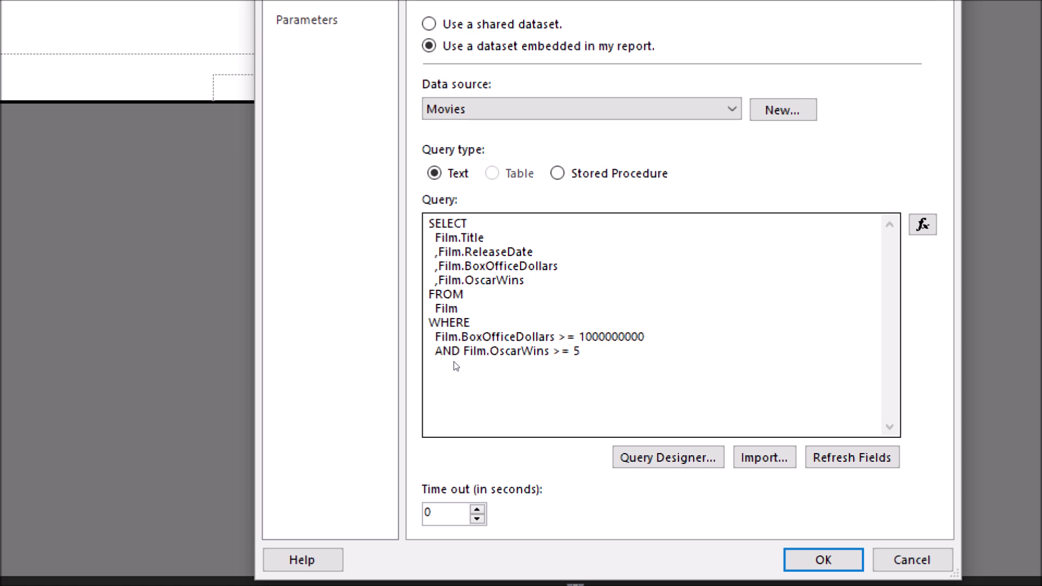
{"action": "left_click", "coordinate": [454, 362]}
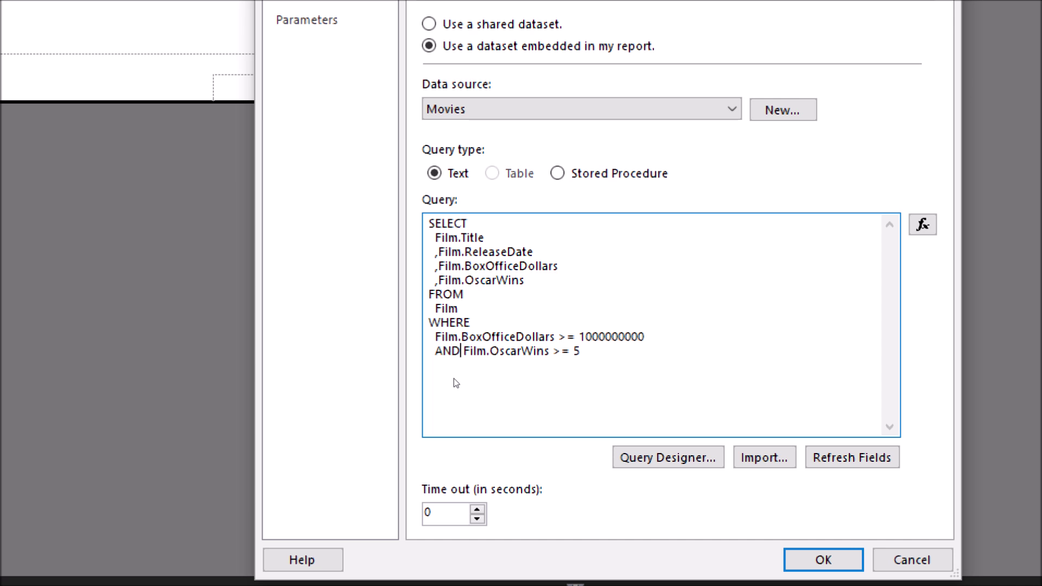
{"action": "key", "text": "BackSpace"}
{"action": "key", "text": "BackSpace"}
{"action": "key", "text": "BackSpace"}
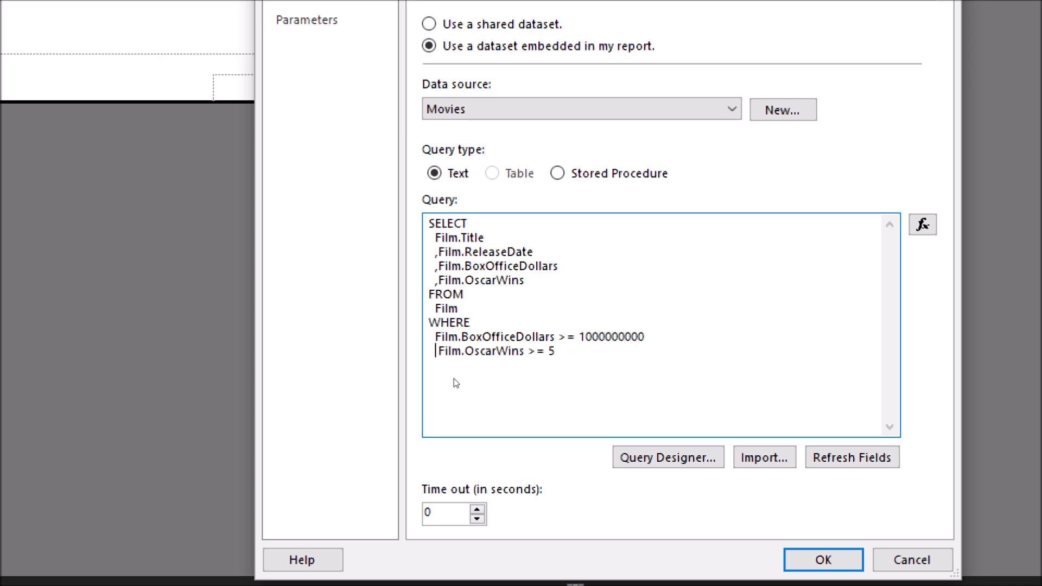
{"action": "type", "text": "OR"}
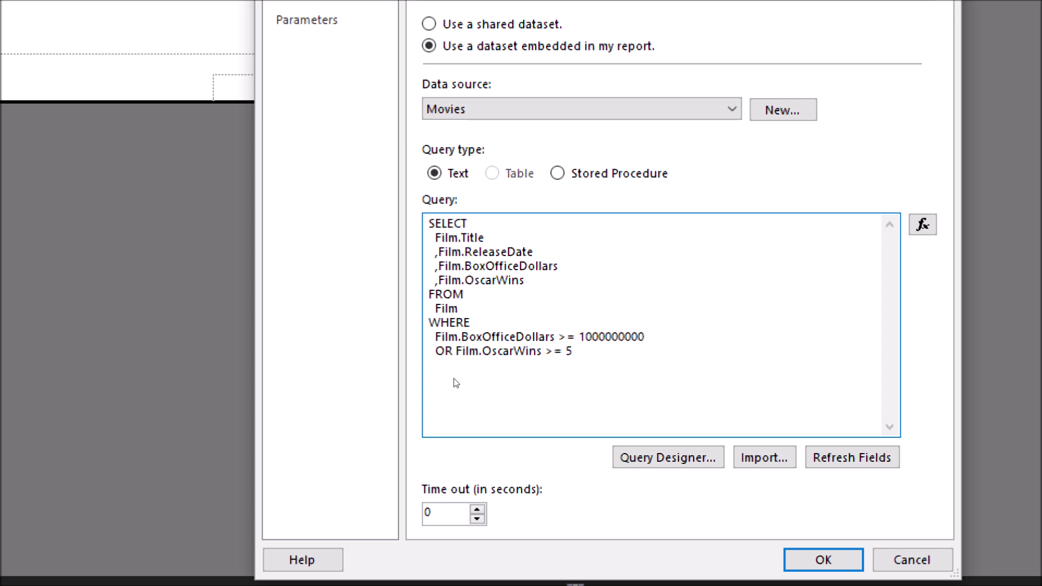
{"action": "key", "text": "super+minus"}
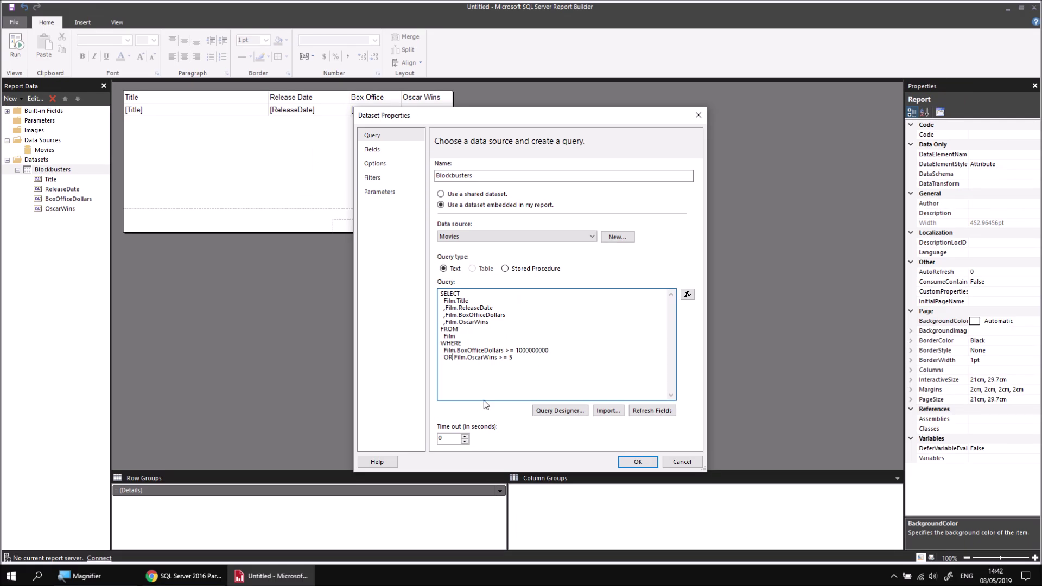
{"action": "left_click", "coordinate": [638, 463]}
{"action": "left_click", "coordinate": [17, 49]}
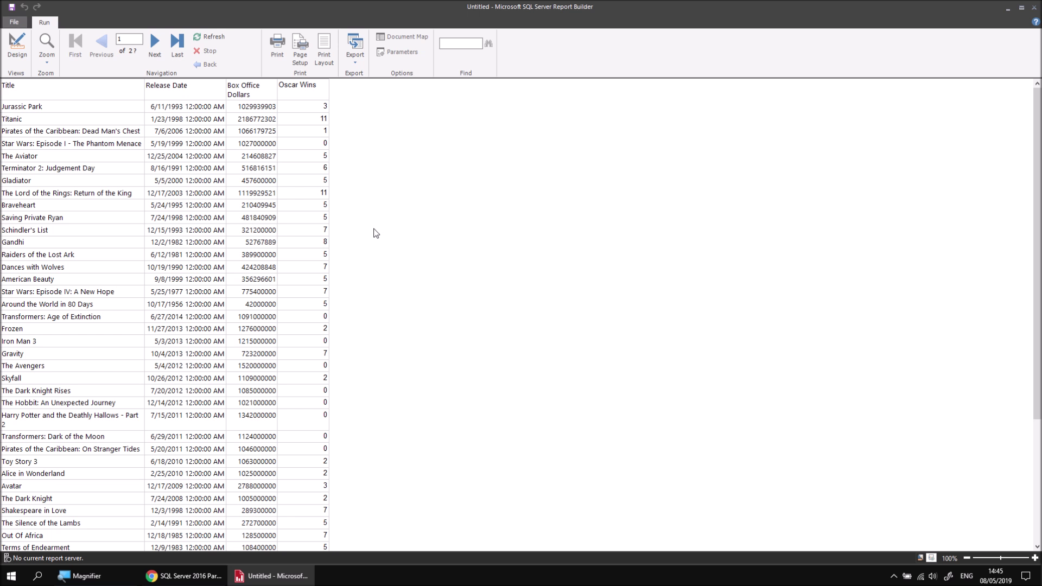
- Return to design view after reviewing the two-page preview, and bring up the Movies data source's actions
{"action": "left_click", "coordinate": [17, 51]}
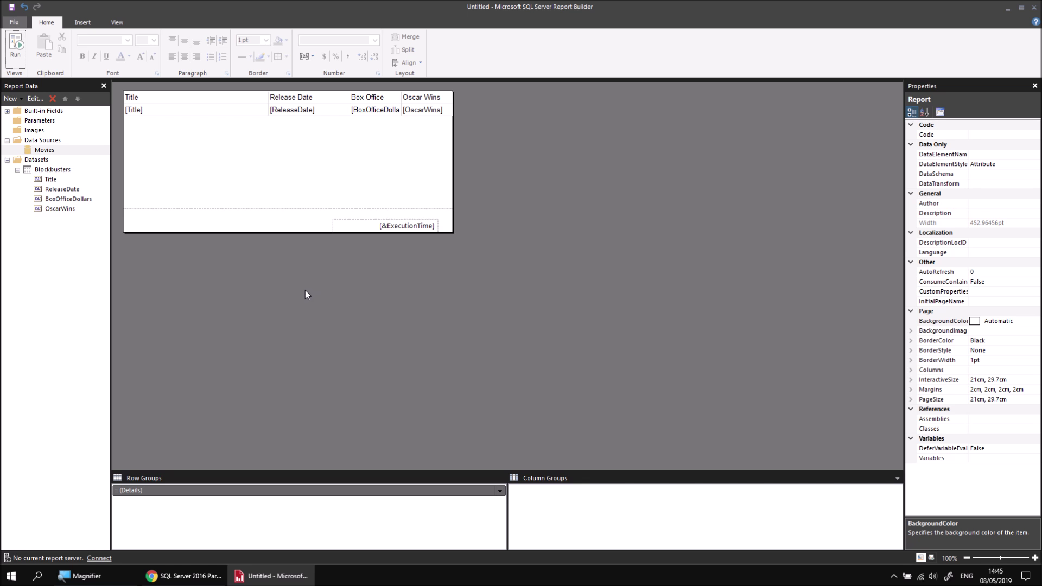
{"action": "right_click", "coordinate": [46, 151]}
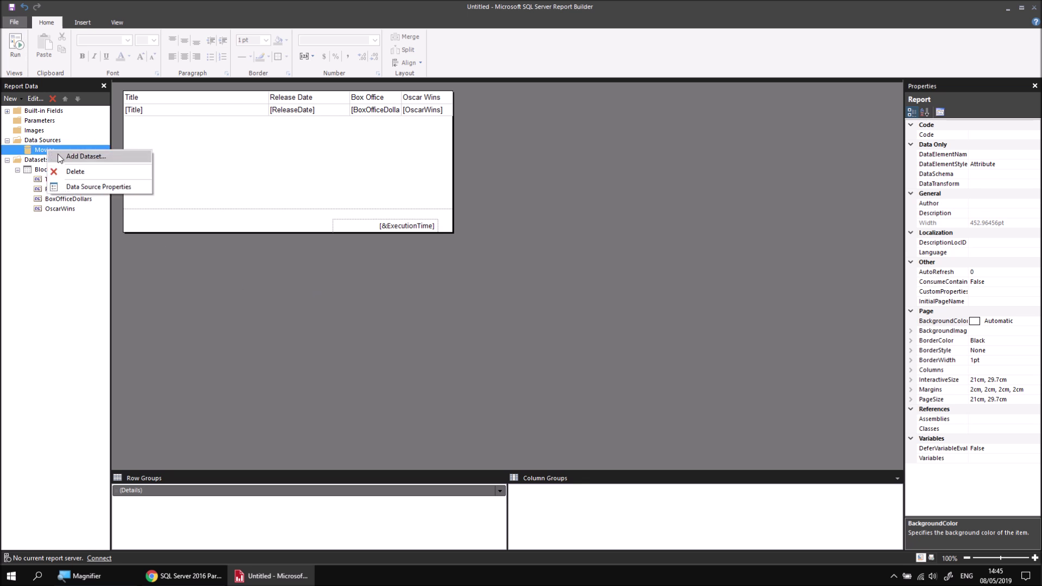
- Start a new dataset named AlFilms on the Movies data source
{"action": "left_click", "coordinate": [106, 158]}
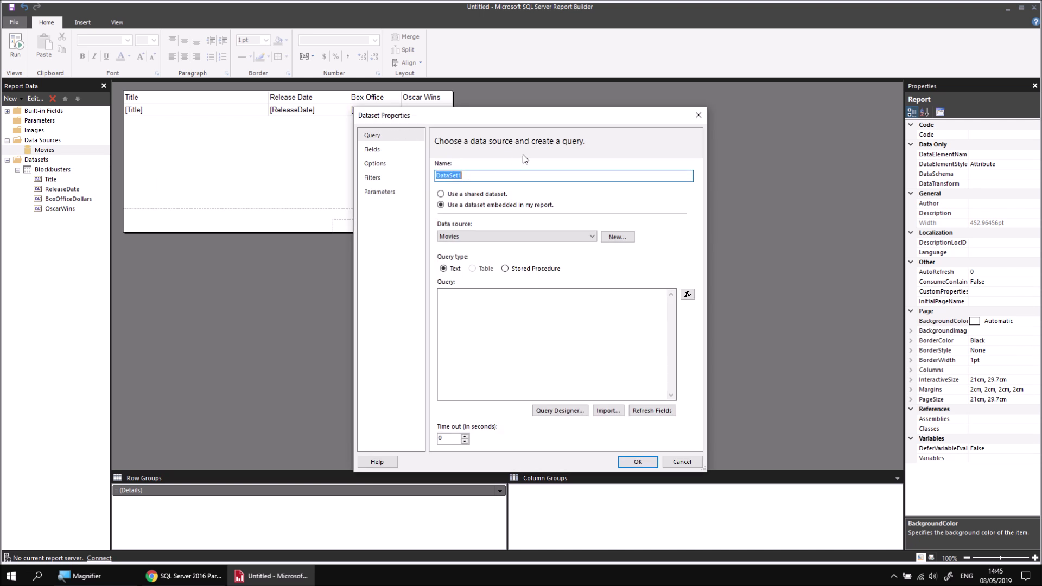
{"action": "type", "text": "AlFilms"}
{"action": "left_click", "coordinate": [559, 412]}
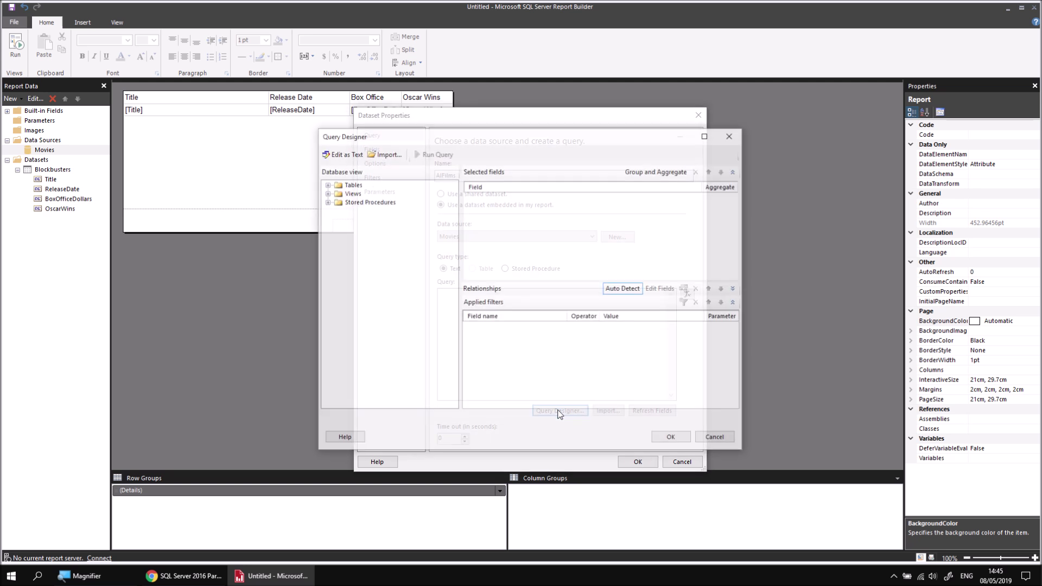
- Select Title, ReleaseDate, BoxOfficeDollars and OscarWins from Film, then confirm the query and dataset
{"action": "left_click", "coordinate": [327, 184]}
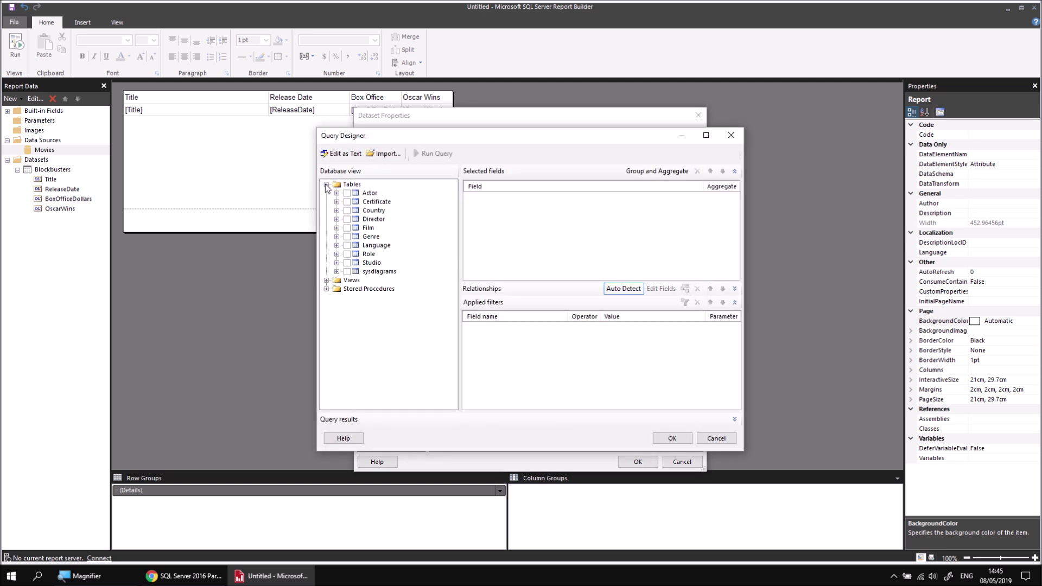
{"action": "left_click", "coordinate": [337, 228]}
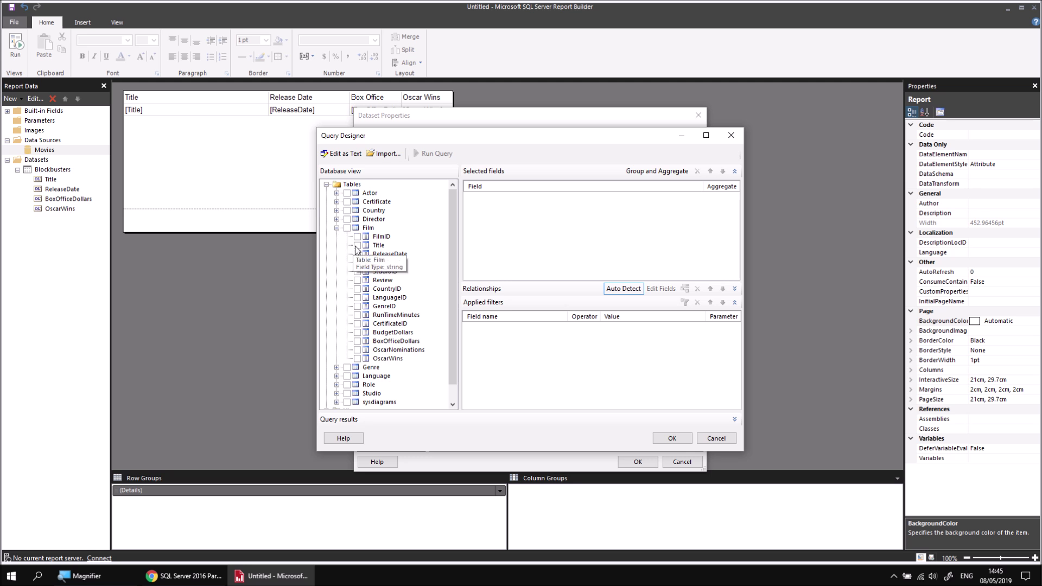
{"action": "left_click", "coordinate": [357, 246]}
{"action": "left_click", "coordinate": [357, 254]}
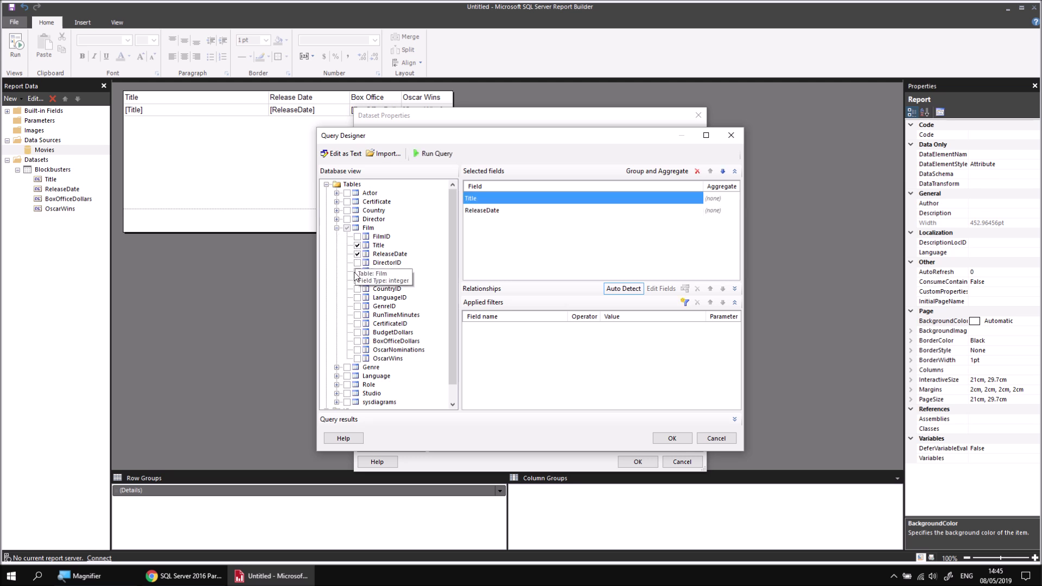
{"action": "left_click", "coordinate": [357, 341]}
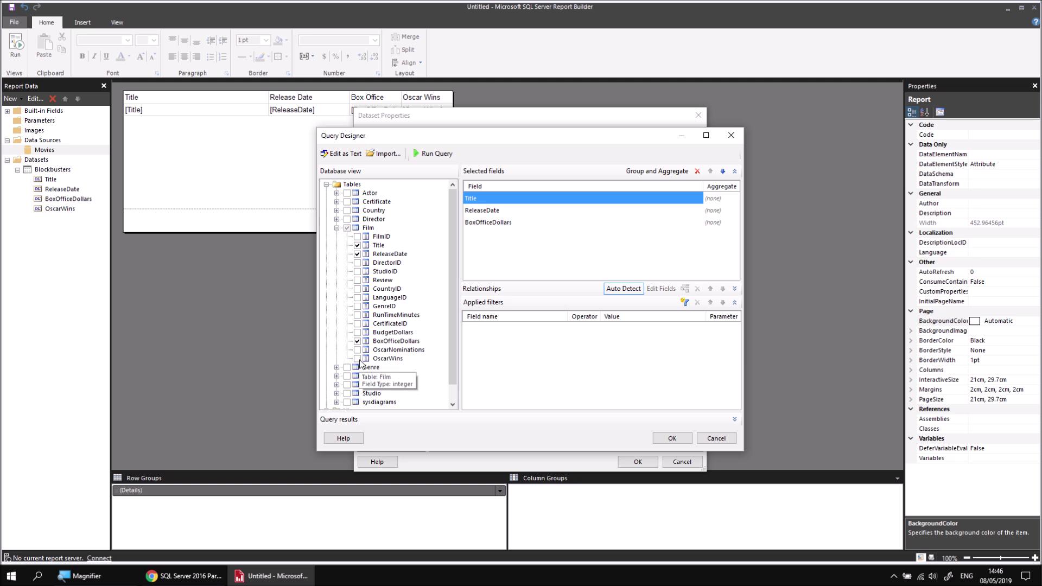
{"action": "left_click", "coordinate": [357, 359]}
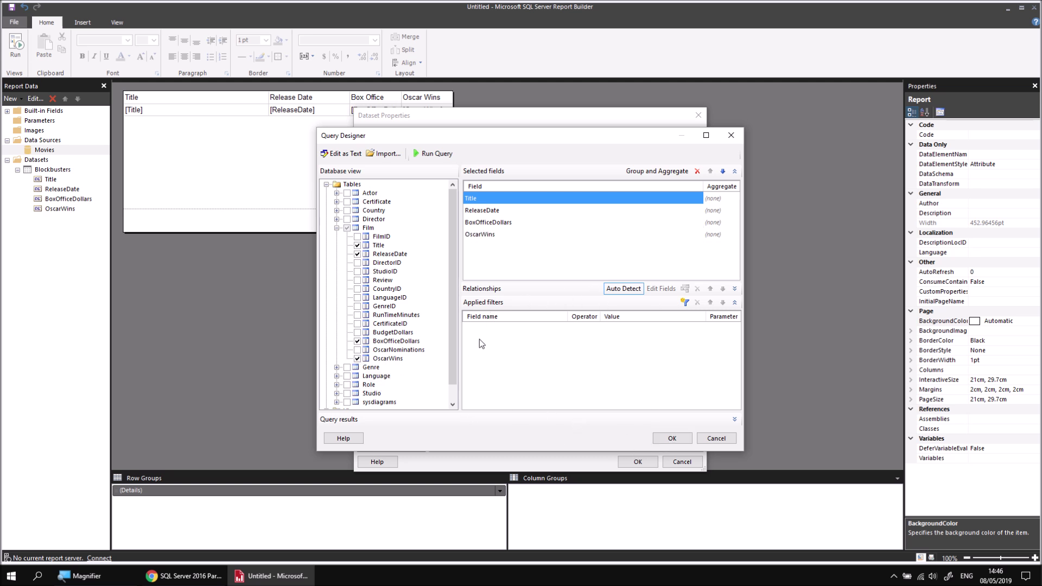
{"action": "left_click", "coordinate": [674, 441]}
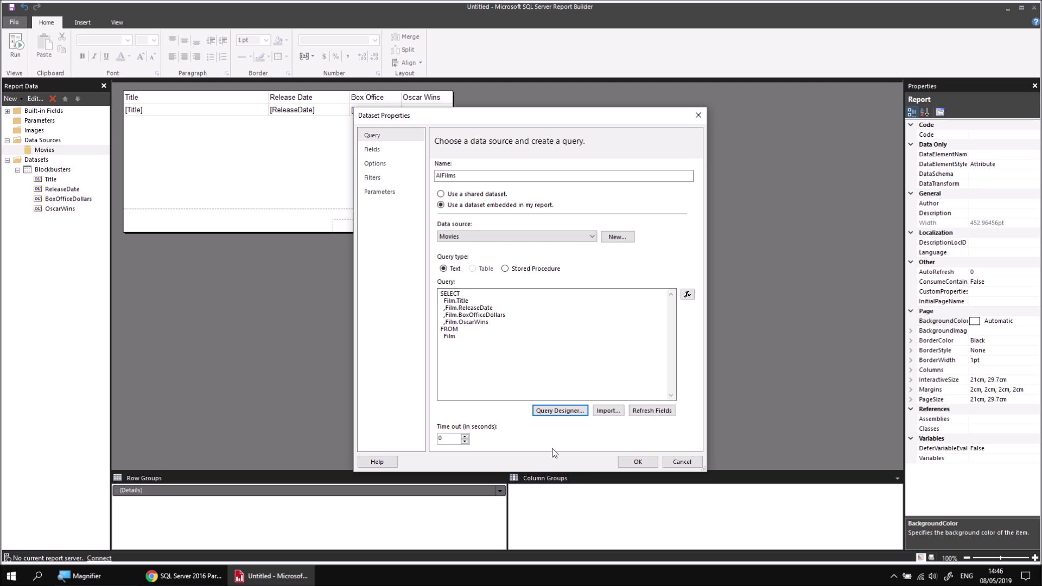
{"action": "left_click", "coordinate": [638, 461]}
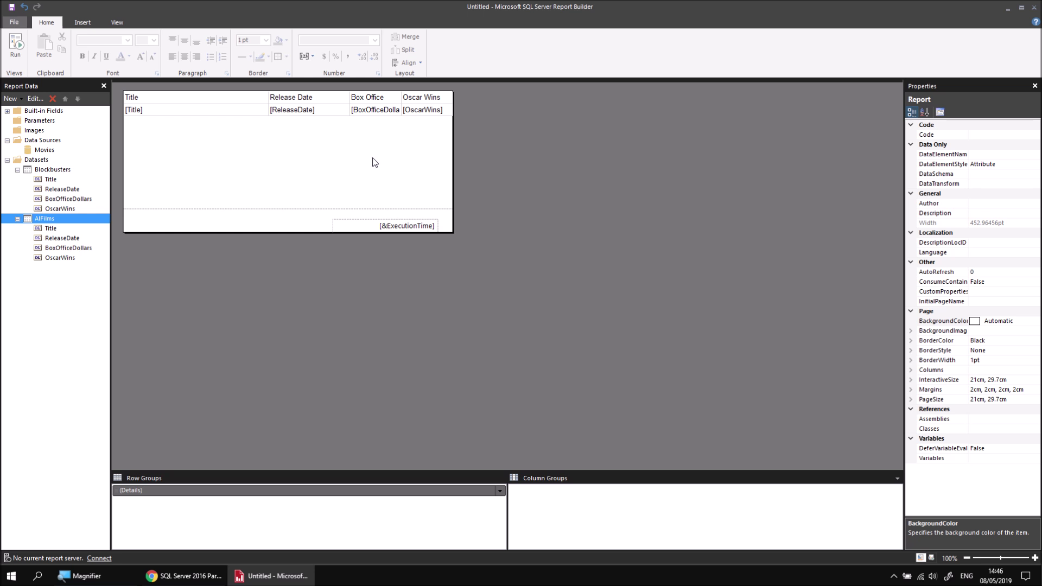
- Copy the film table and move the pasted Tablix2 beside Tablix1 at the top
{"action": "left_click_drag", "start_coordinate": [372, 158], "coordinate": [329, 109]}
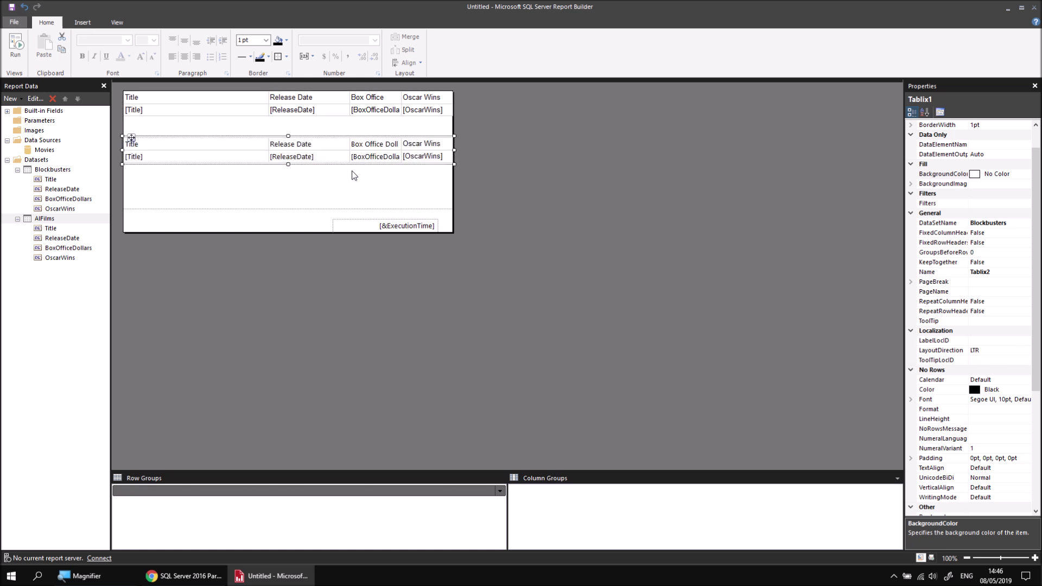
{"action": "left_click", "coordinate": [137, 140]}
{"action": "left_click_drag", "start_coordinate": [136, 142], "coordinate": [484, 97]}
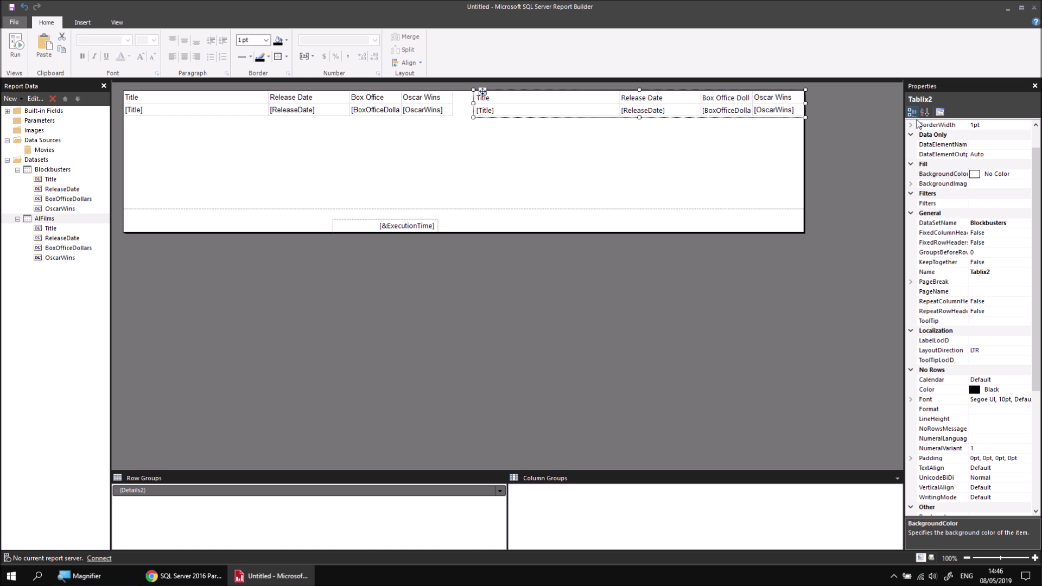
- Set Tablix2's DataSetName to AlFilms and preview the report
{"action": "left_click", "coordinate": [118, 24]}
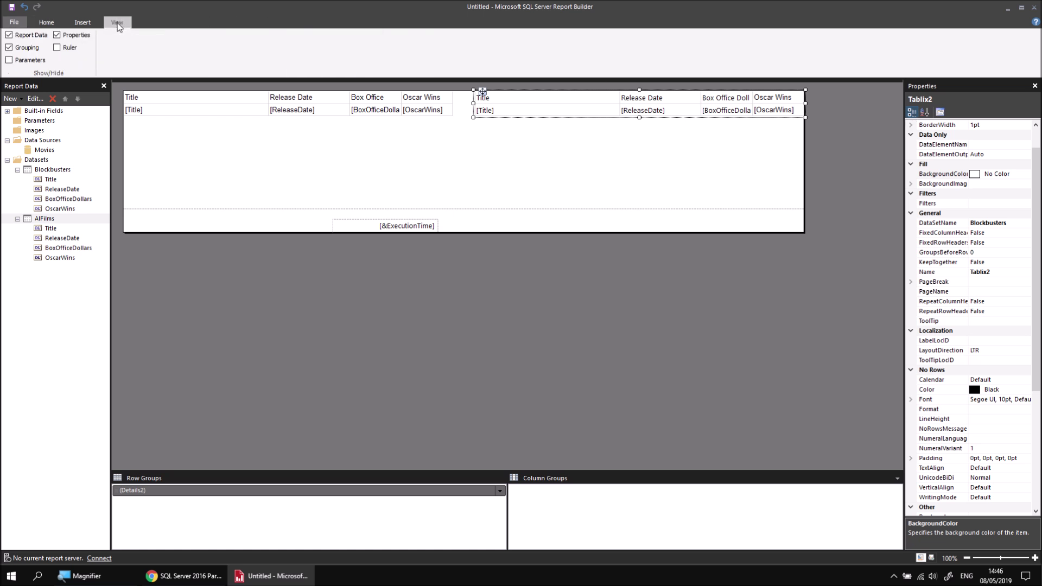
{"action": "left_click", "coordinate": [46, 22]}
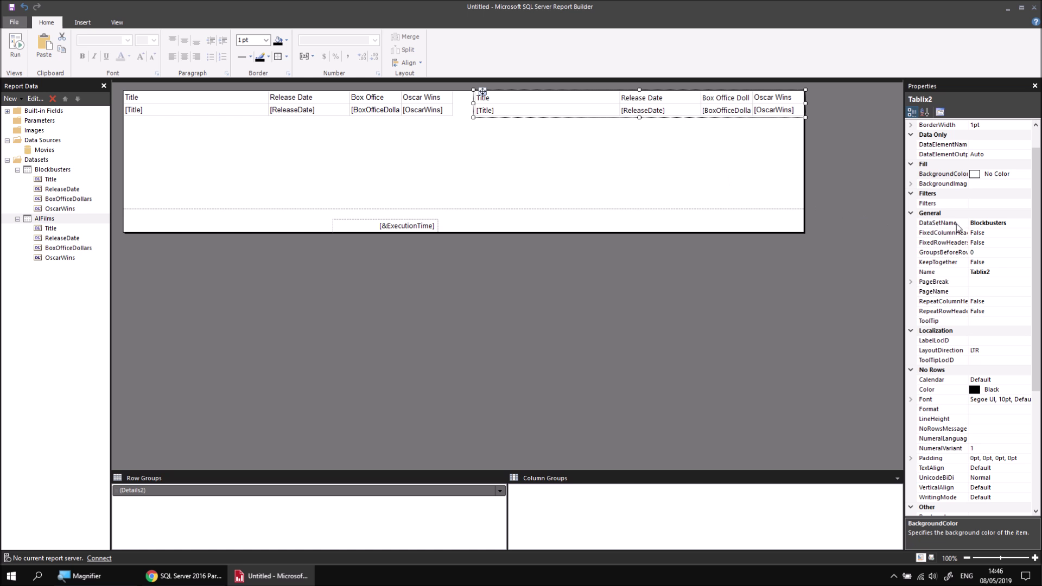
{"action": "left_click", "coordinate": [1015, 224]}
{"action": "left_click", "coordinate": [1026, 223]}
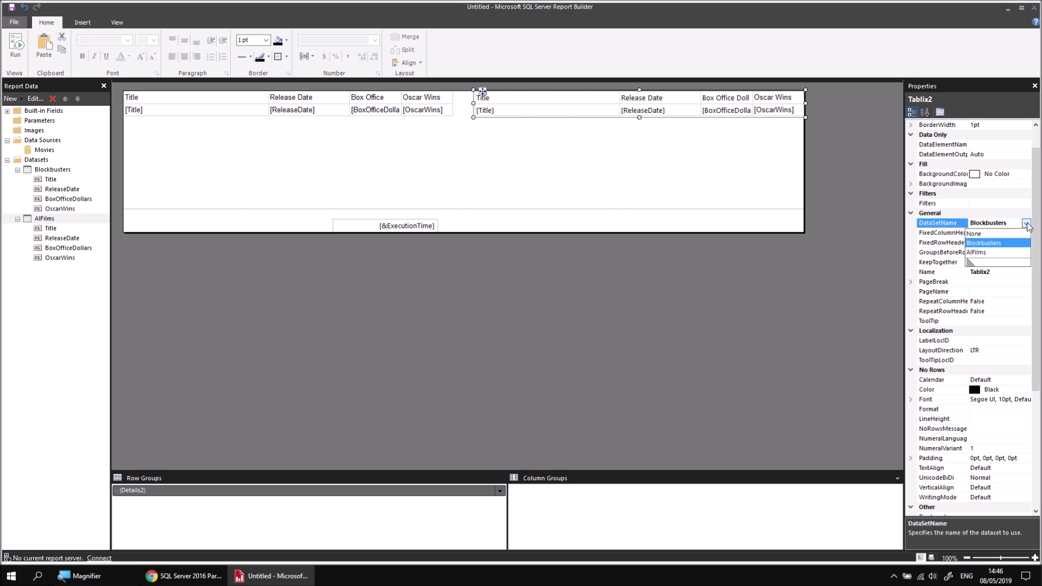
{"action": "left_click", "coordinate": [987, 254]}
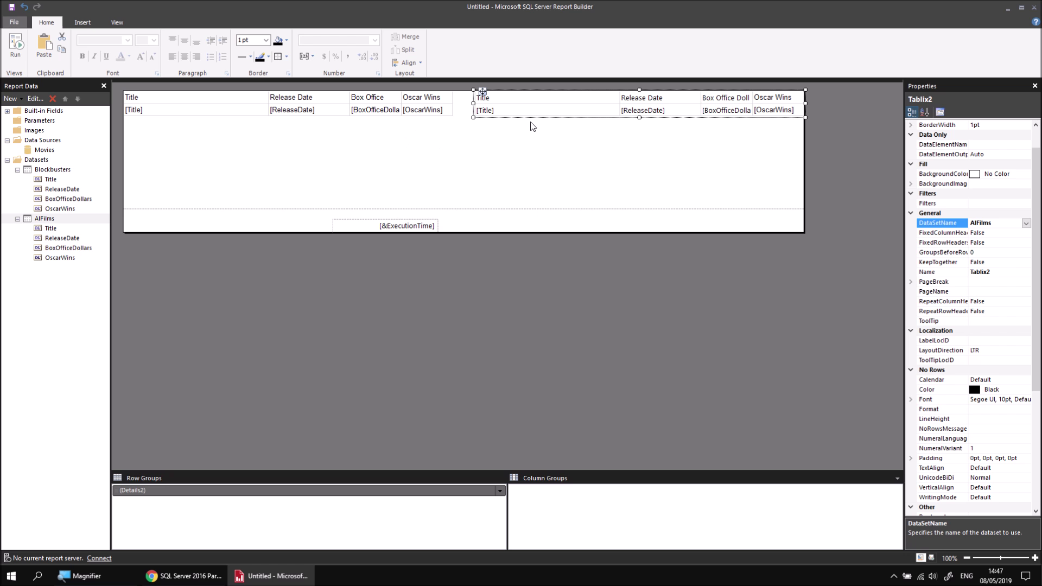
{"action": "left_click", "coordinate": [12, 51]}
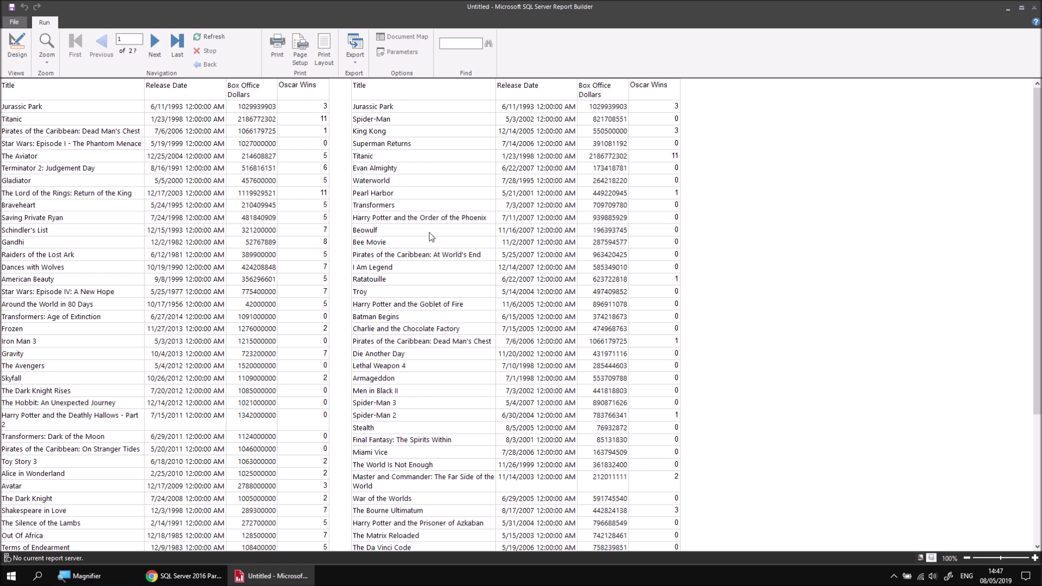
- Leave the rendered report preview and return to design view
{"action": "left_click", "coordinate": [16, 49]}
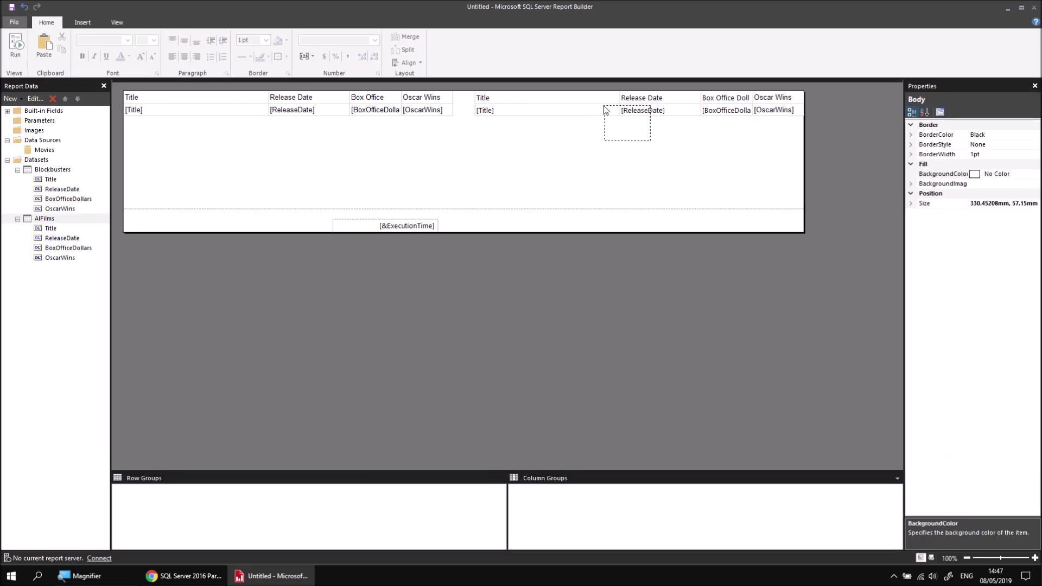
- Select Tablix2 and open its Filters property in the Tablix Properties dialog
{"action": "left_click", "coordinate": [616, 110]}
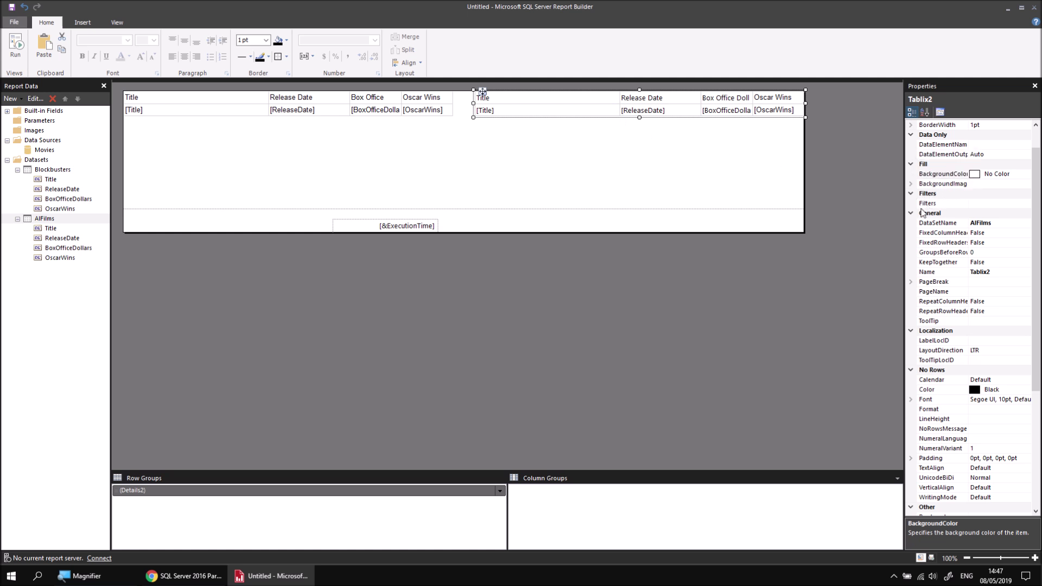
{"action": "left_click", "coordinate": [951, 204]}
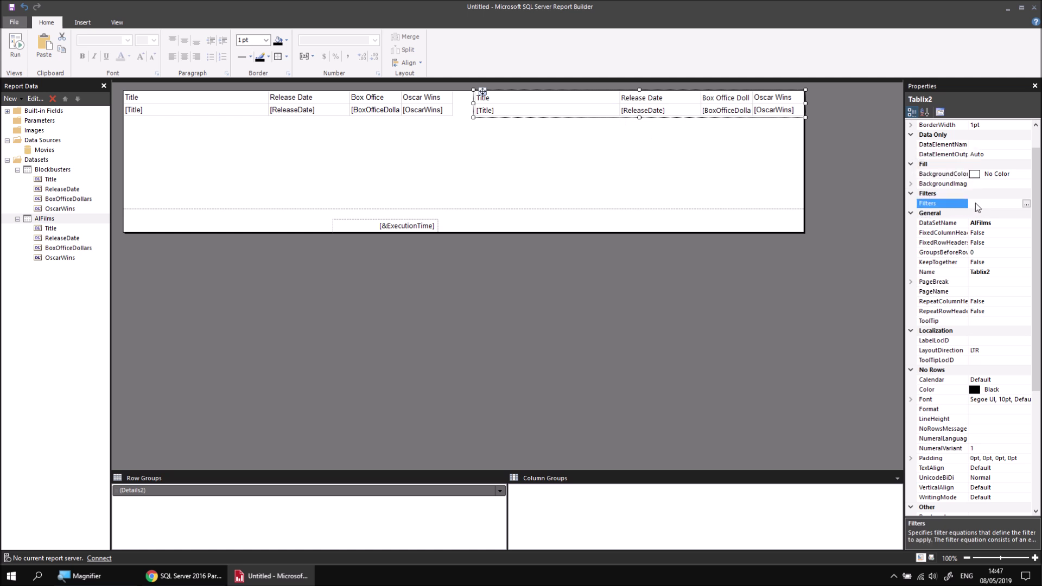
{"action": "left_click", "coordinate": [1026, 204]}
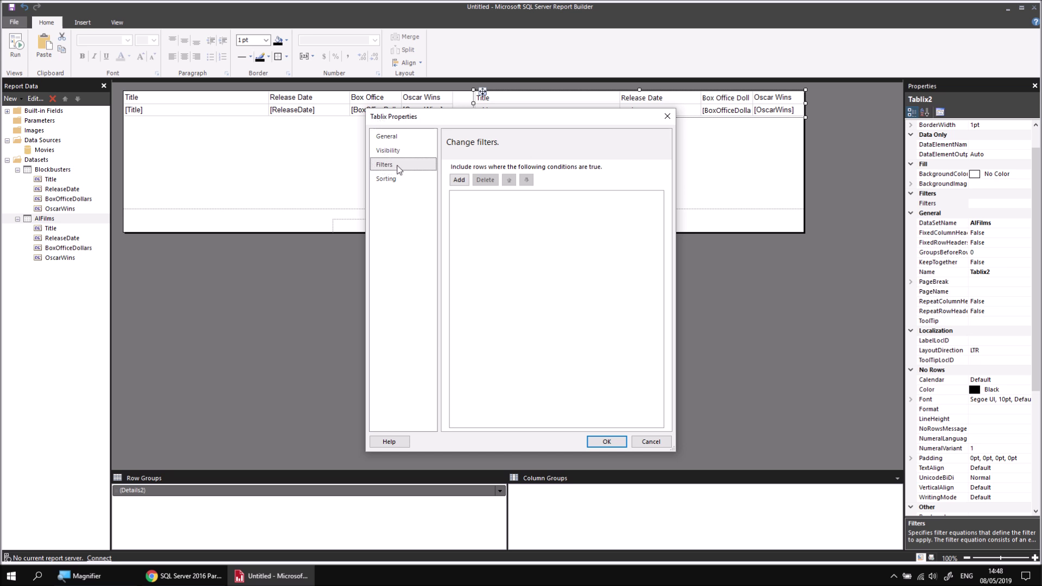
{"action": "left_click", "coordinate": [460, 181]}
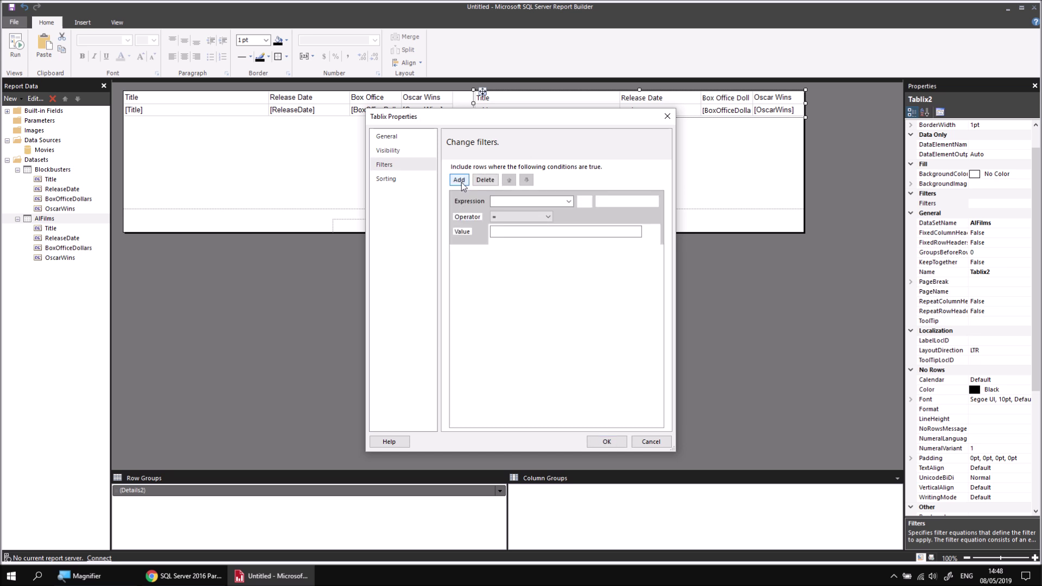
{"action": "left_click", "coordinate": [569, 201]}
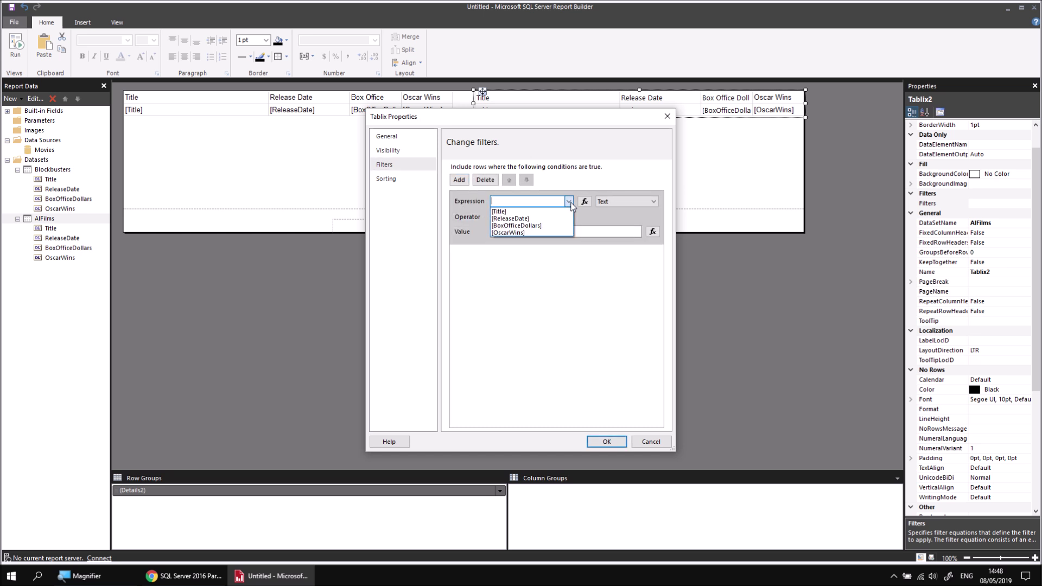
{"action": "left_click", "coordinate": [546, 225]}
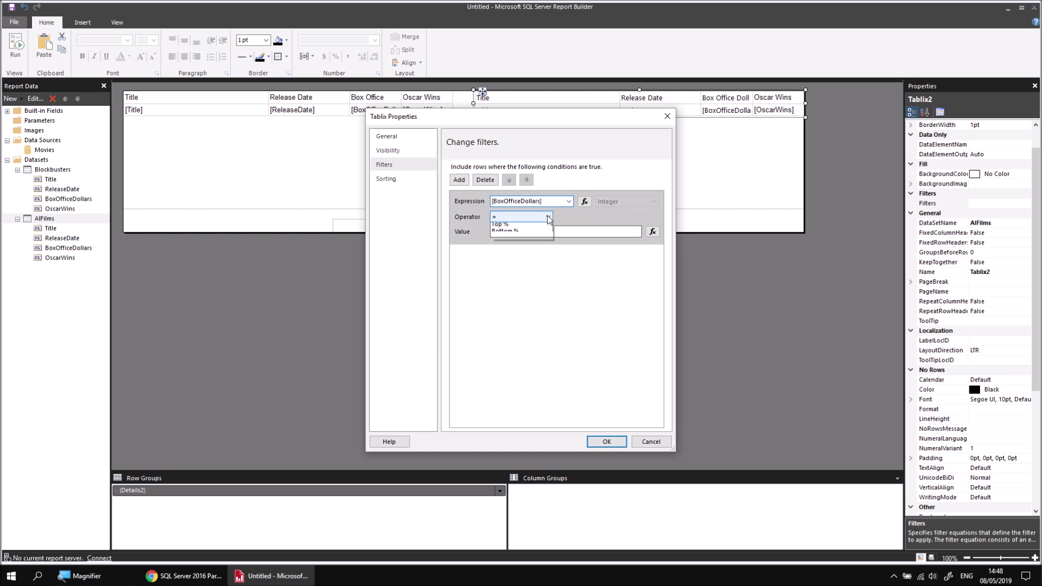
{"action": "left_click", "coordinate": [548, 217]}
{"action": "left_click", "coordinate": [514, 255]}
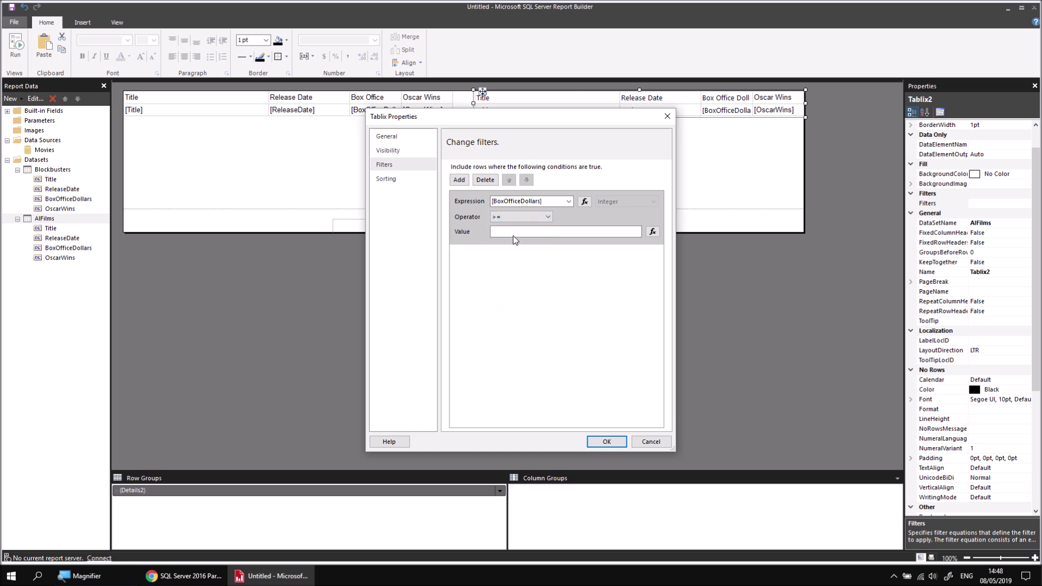
{"action": "left_click", "coordinate": [512, 231]}
- Add a second filter OscarWins >= 5 and apply both filters to Tablix2
{"action": "left_click", "coordinate": [462, 181]}
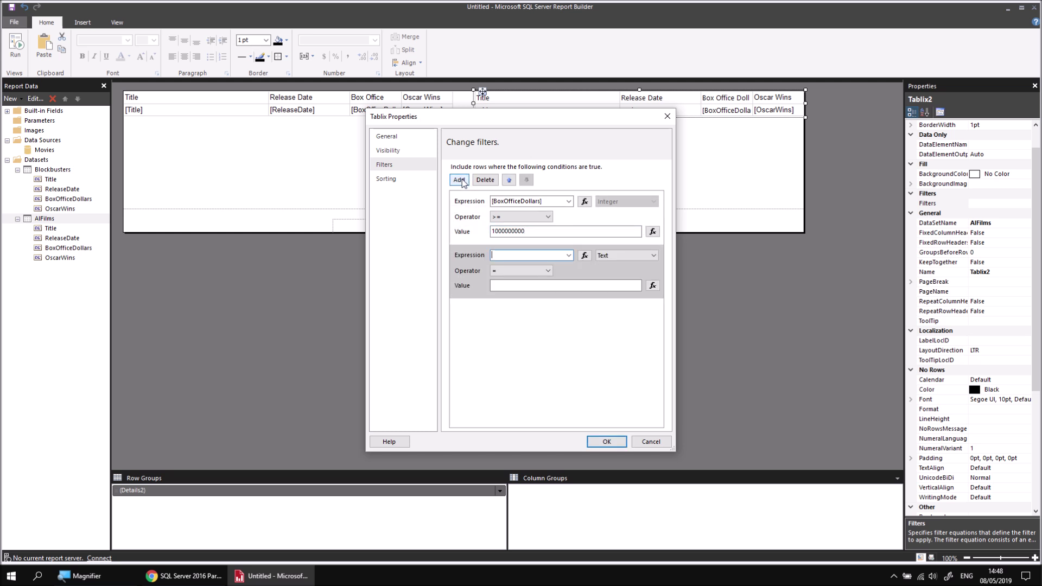
{"action": "left_click", "coordinate": [569, 255]}
{"action": "left_click", "coordinate": [515, 286]}
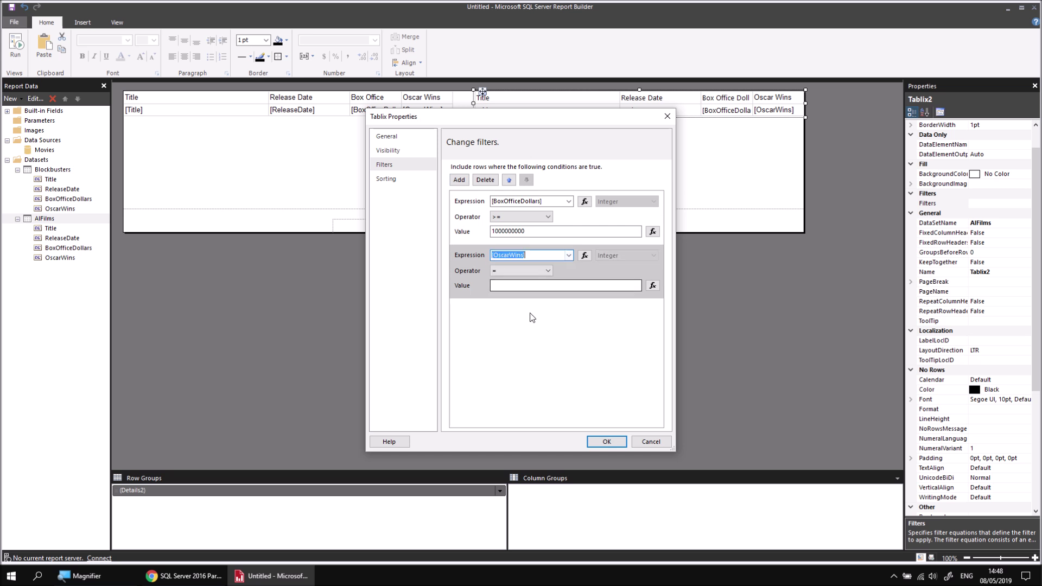
{"action": "left_click", "coordinate": [549, 270]}
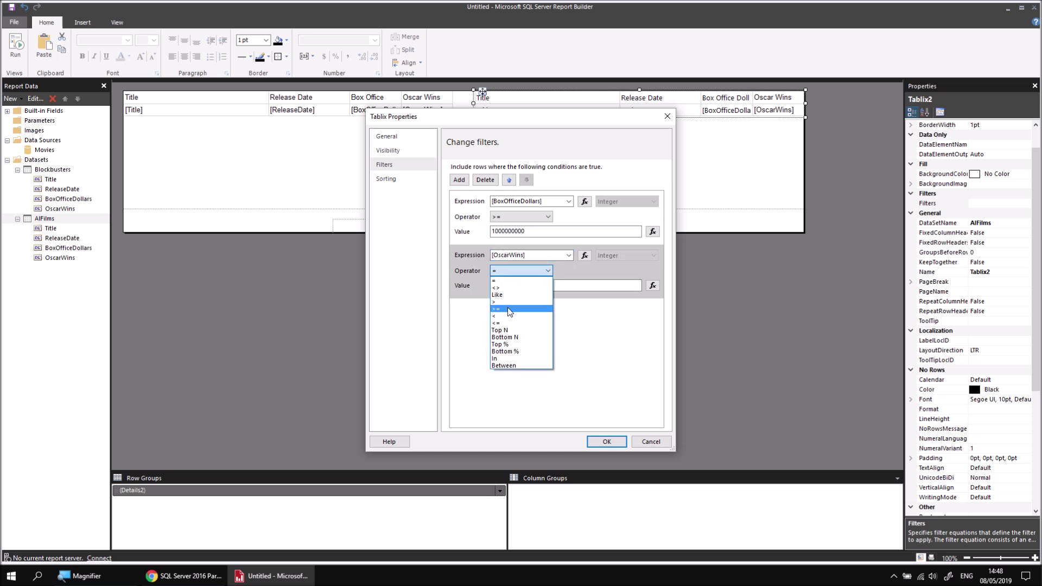
{"action": "left_click", "coordinate": [507, 307]}
{"action": "left_click", "coordinate": [513, 286]}
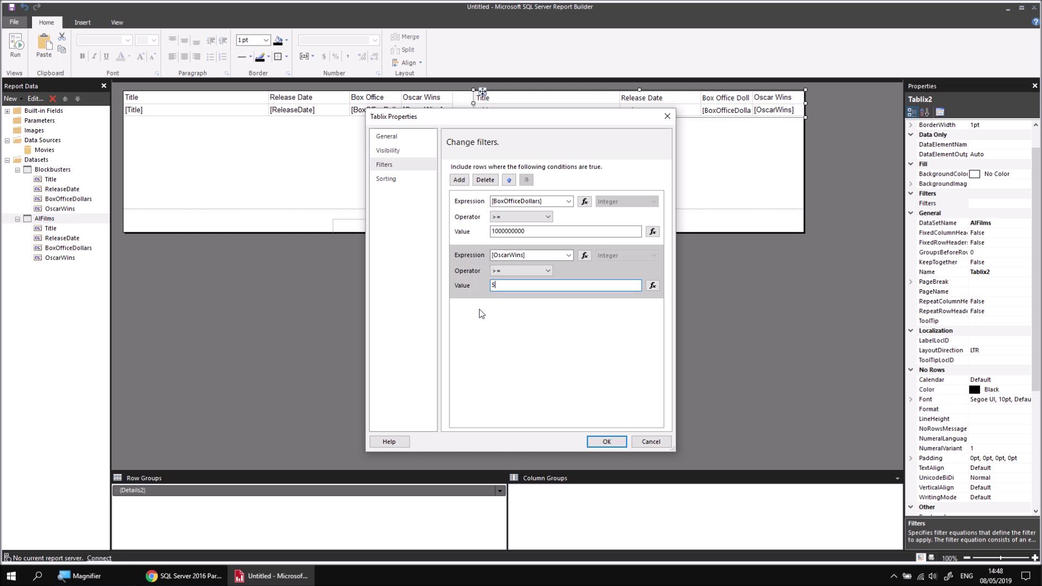
{"action": "left_click", "coordinate": [606, 442]}
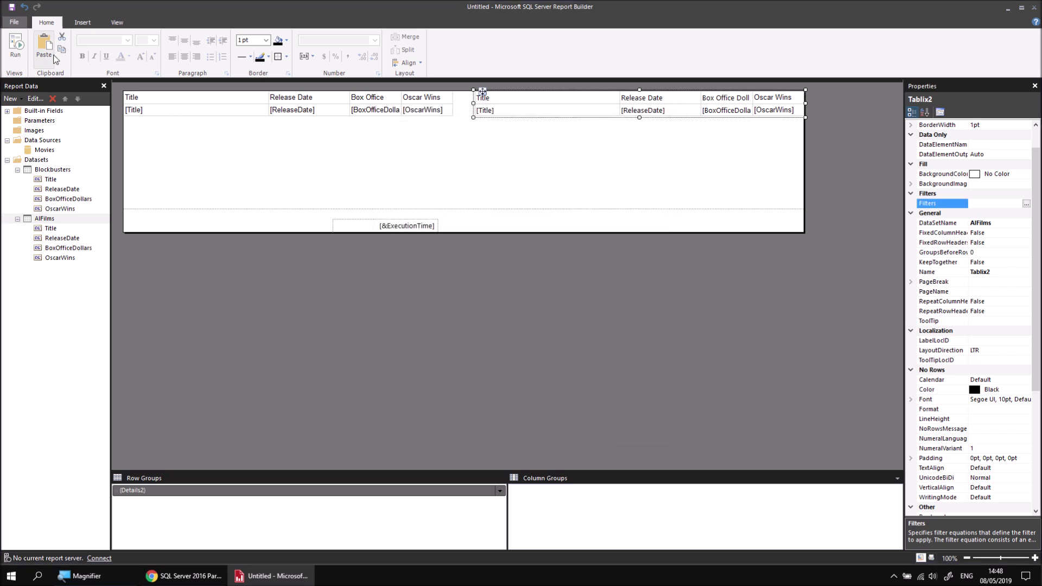
{"action": "left_click", "coordinate": [15, 48]}
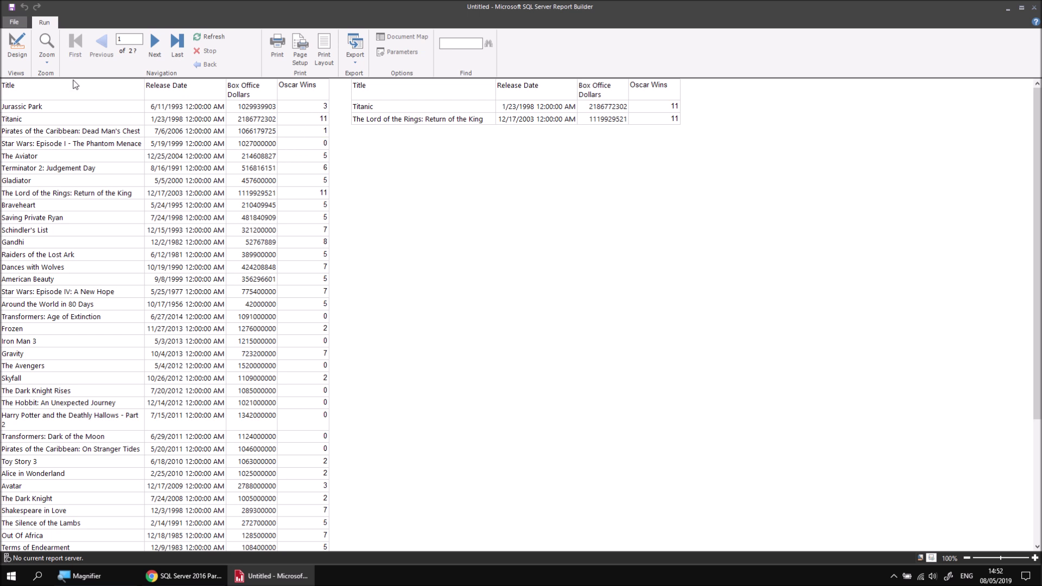
{"action": "left_click", "coordinate": [22, 45]}
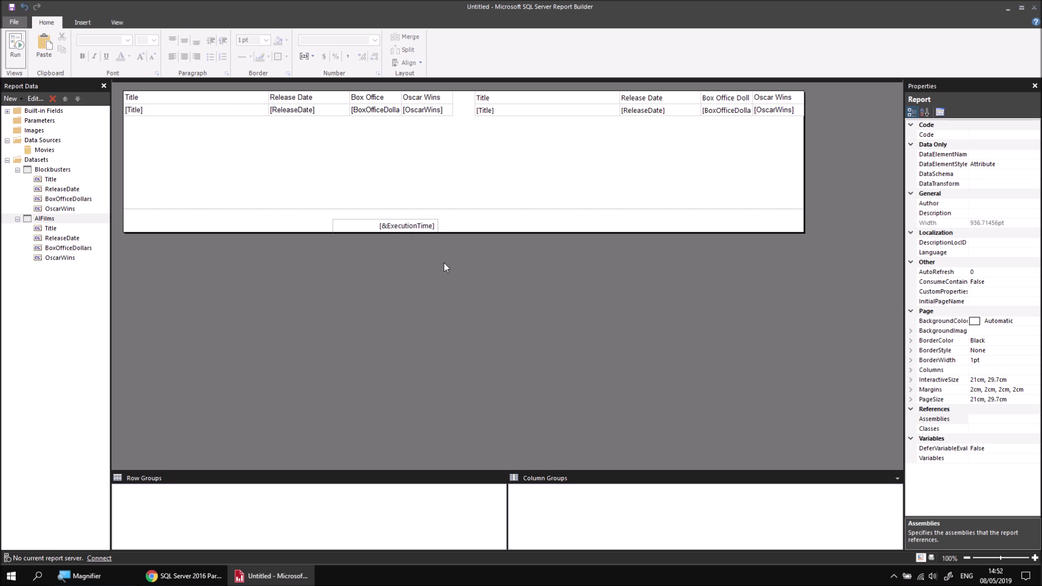
- Select Tablix2 and open its Filters page in Tablix Properties
{"action": "left_click", "coordinate": [559, 147]}
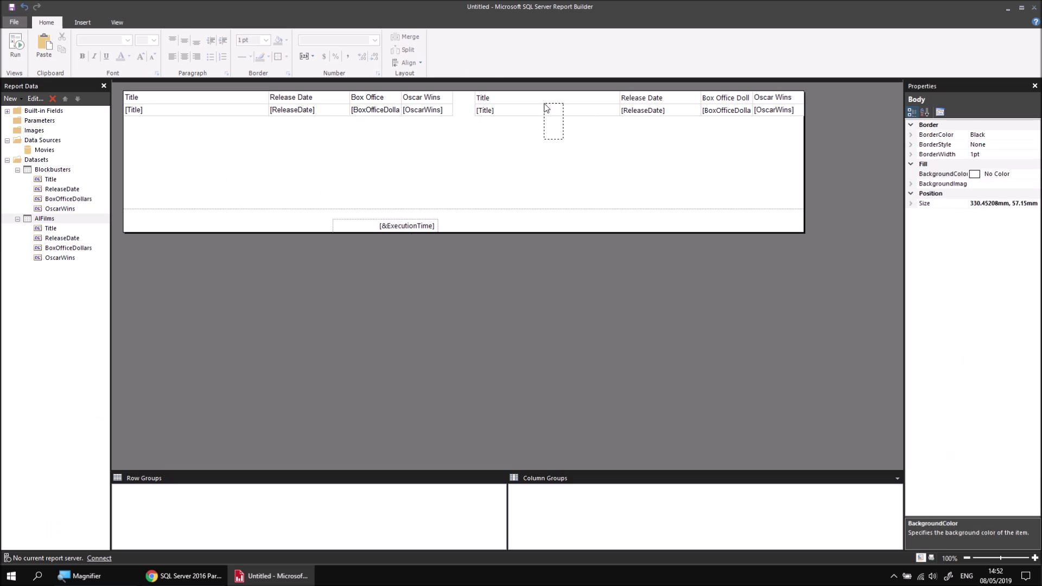
{"action": "left_click", "coordinate": [545, 107]}
{"action": "left_click", "coordinate": [943, 204]}
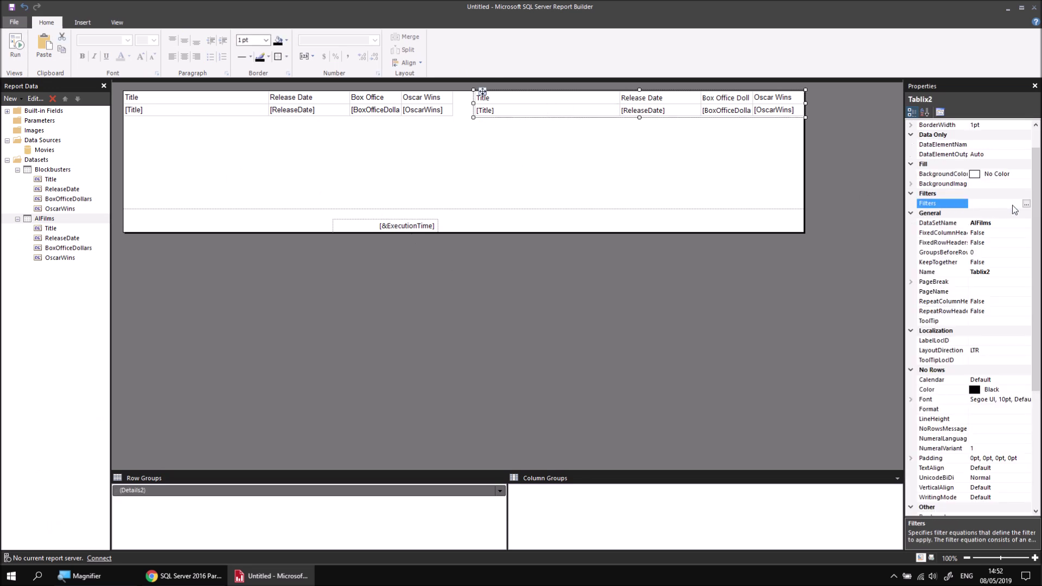
{"action": "left_click", "coordinate": [1026, 205]}
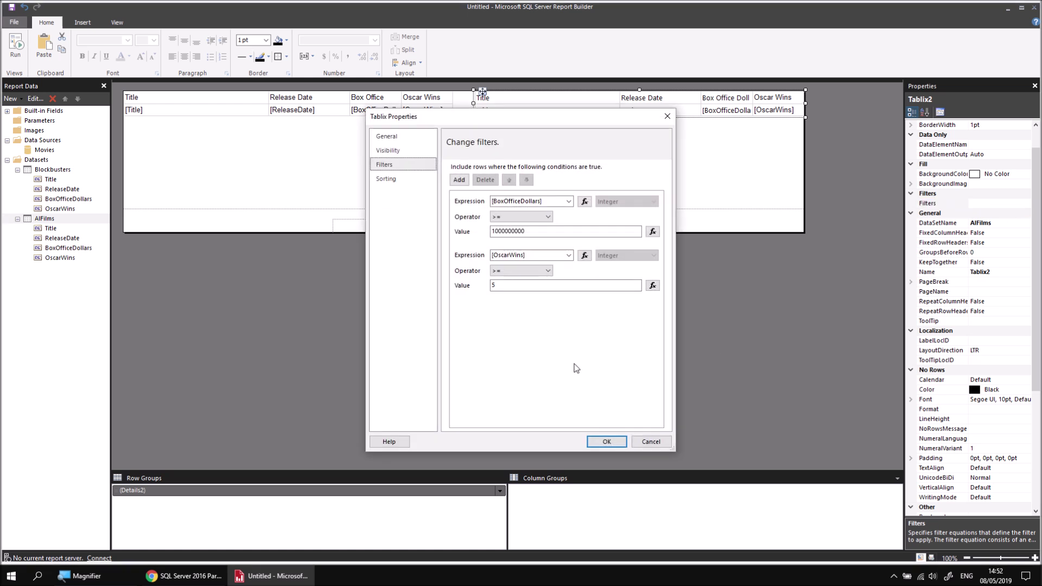
- Delete the existing filters, add one blank filter, and open its expression editor
{"action": "left_click", "coordinate": [468, 269]}
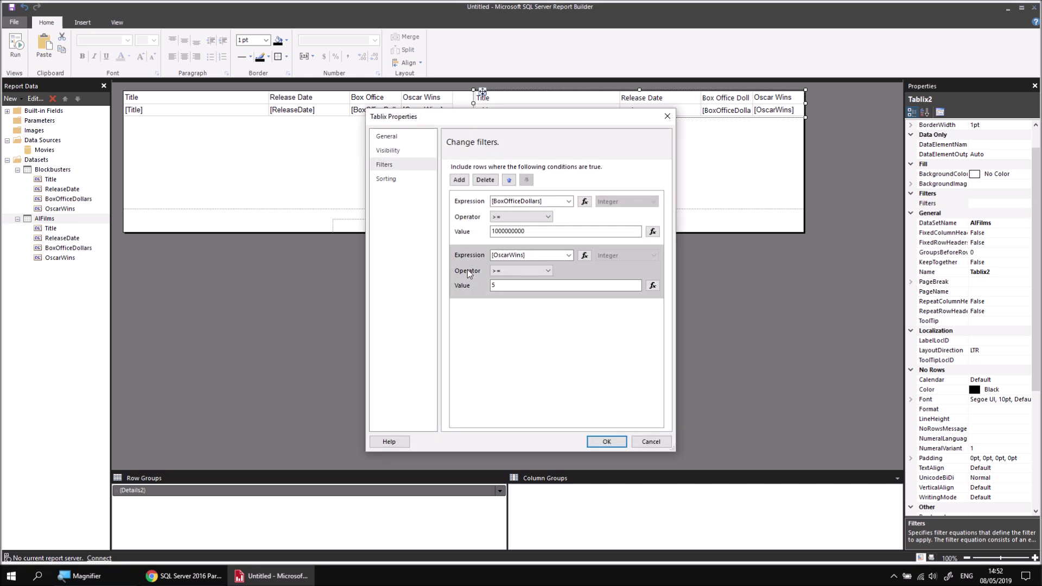
{"action": "left_click", "coordinate": [482, 181]}
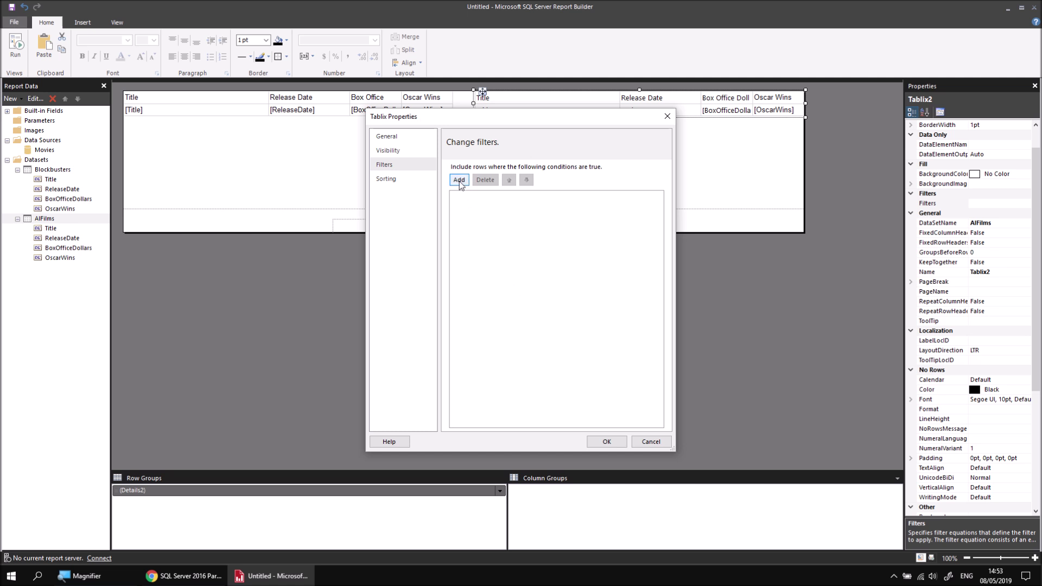
{"action": "left_click", "coordinate": [460, 180]}
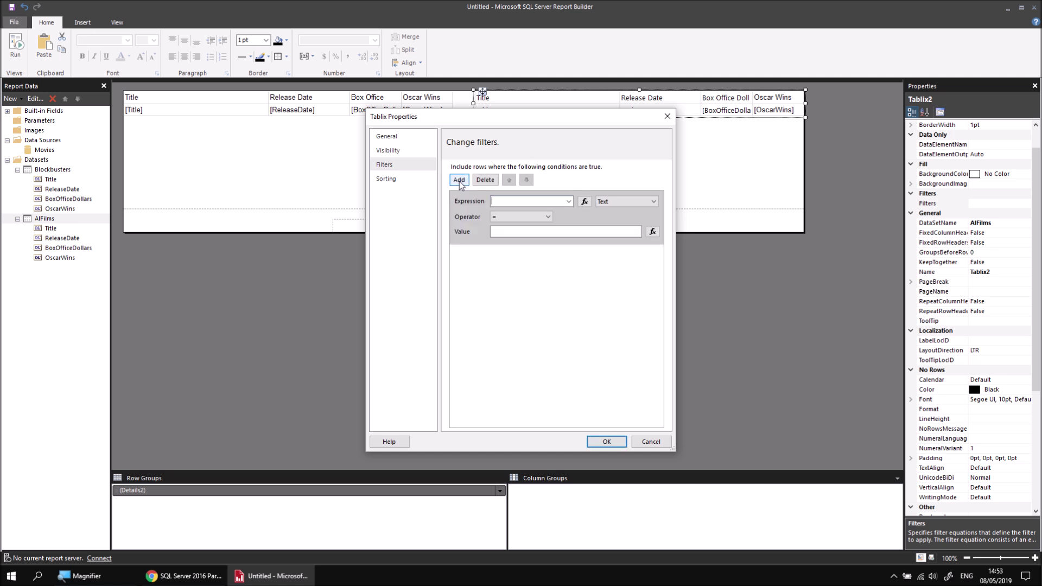
{"action": "left_click", "coordinate": [584, 201]}
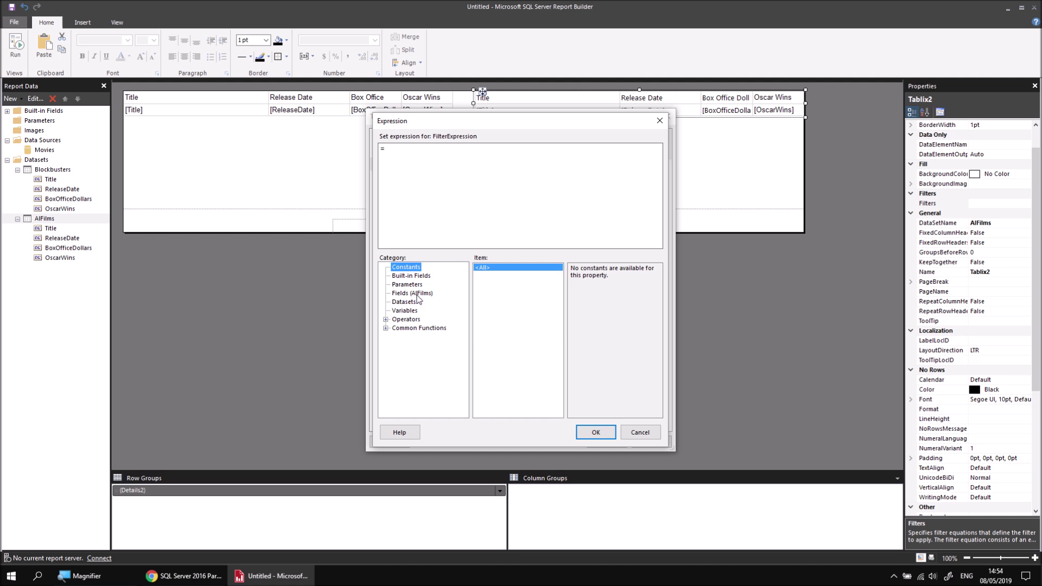
- Insert Fields!BoxOfficeDollars.Value from the Fields category into the filter expression
{"action": "left_click", "coordinate": [417, 294]}
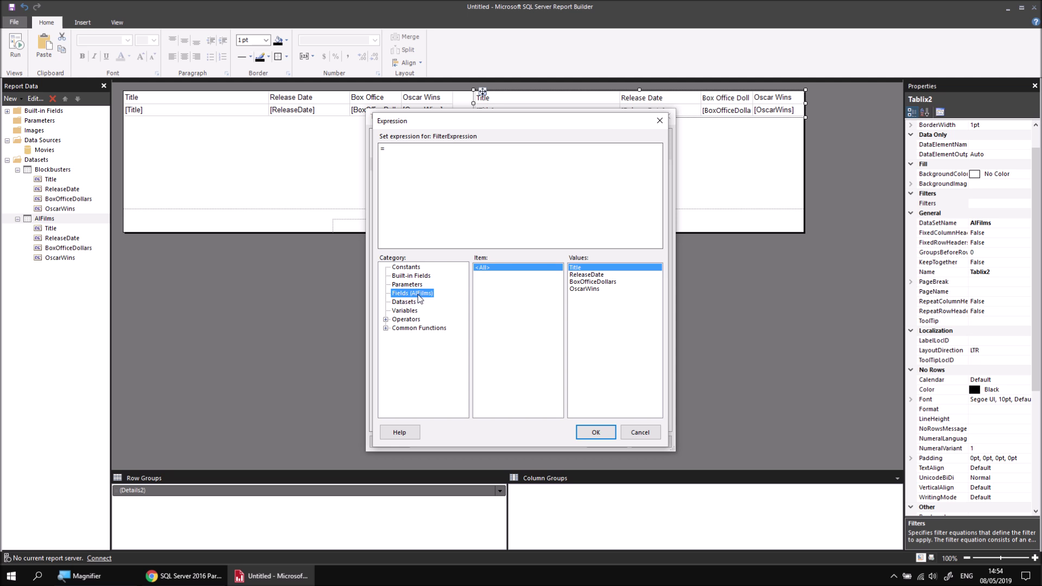
{"action": "double_click", "coordinate": [586, 283]}
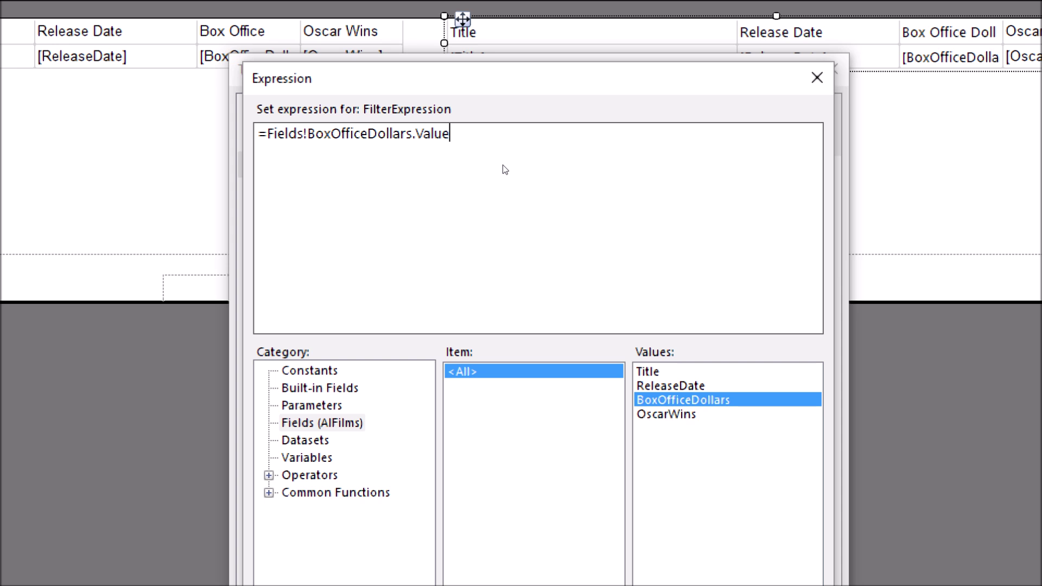
{"action": "type", "text": ">=1000000000"}
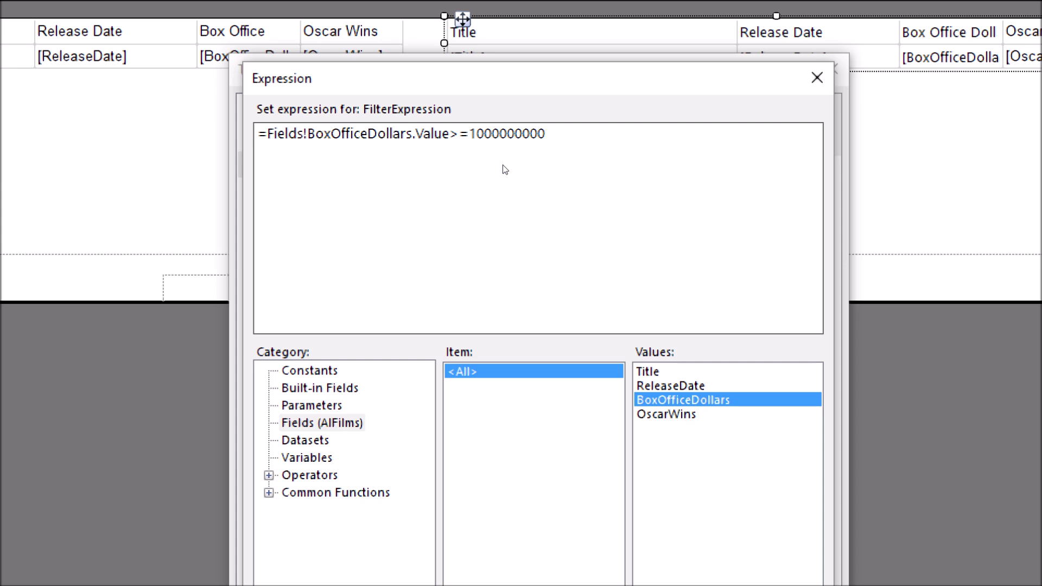
{"action": "type", "text": "Or"}
{"action": "key", "text": "Down"}
{"action": "key", "text": "Return"}
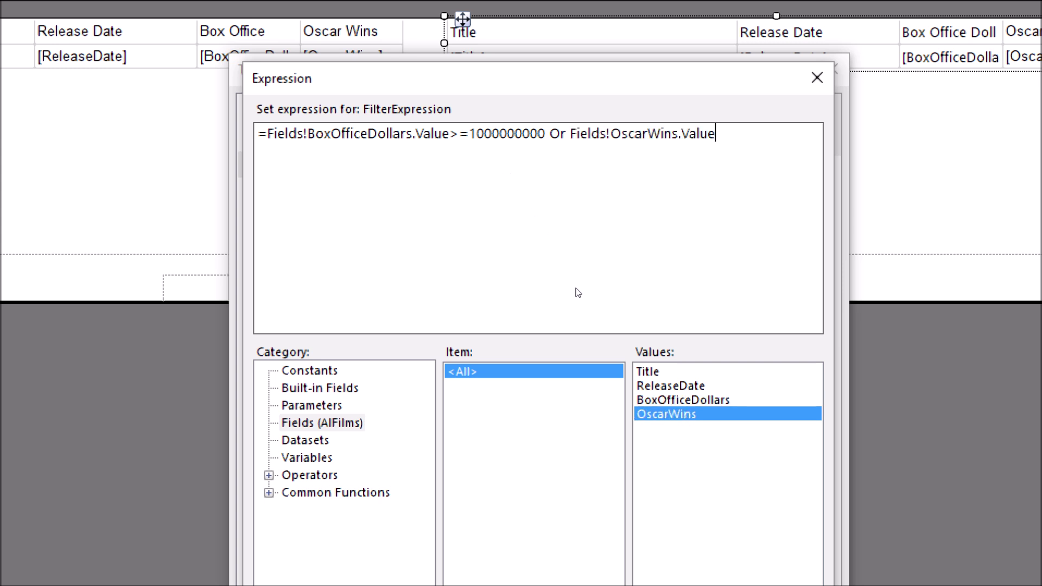
{"action": "type", "text": ">=5"}
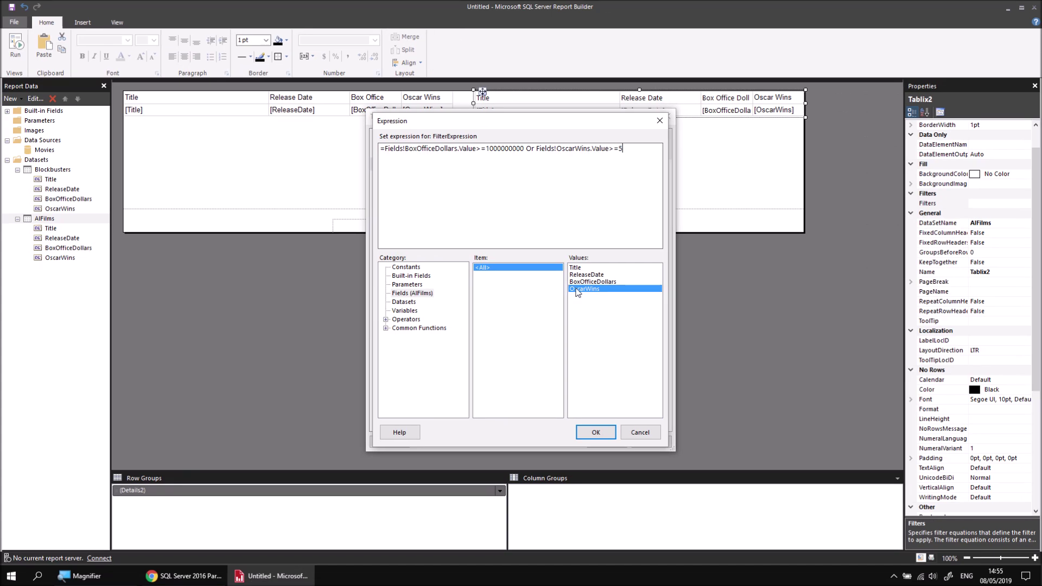
{"action": "left_click", "coordinate": [596, 432]}
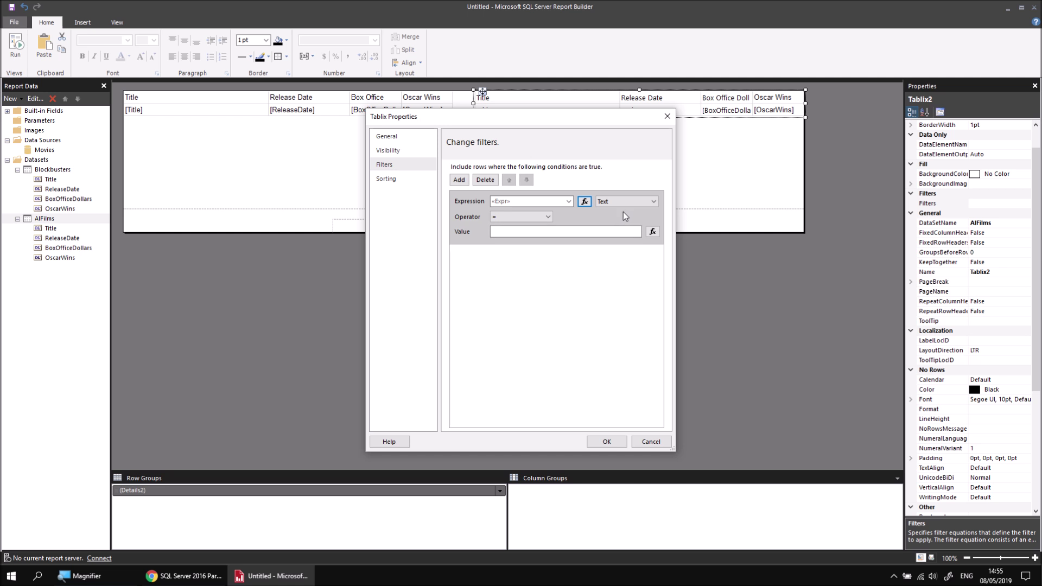
- Set the expression filter's type to Boolean, compare it to True, and confirm
{"action": "left_click", "coordinate": [654, 203]}
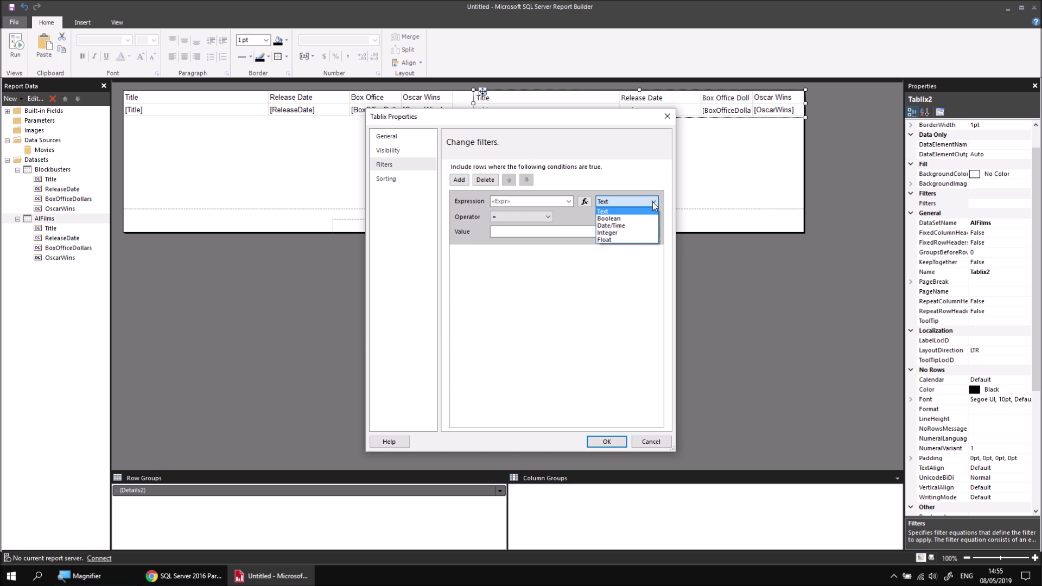
{"action": "left_click", "coordinate": [624, 218]}
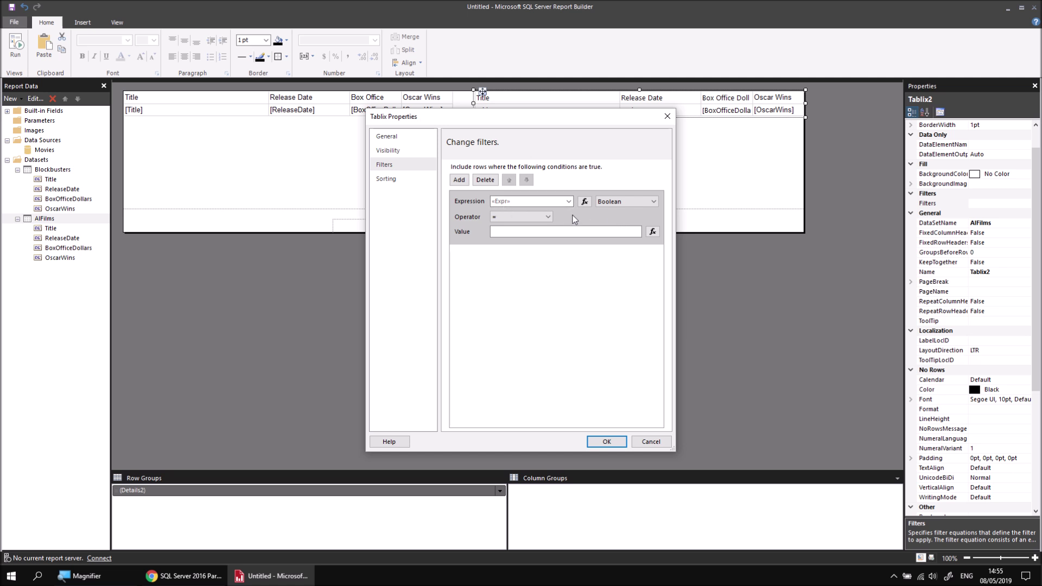
{"action": "left_click", "coordinate": [556, 231]}
{"action": "left_click", "coordinate": [606, 440]}
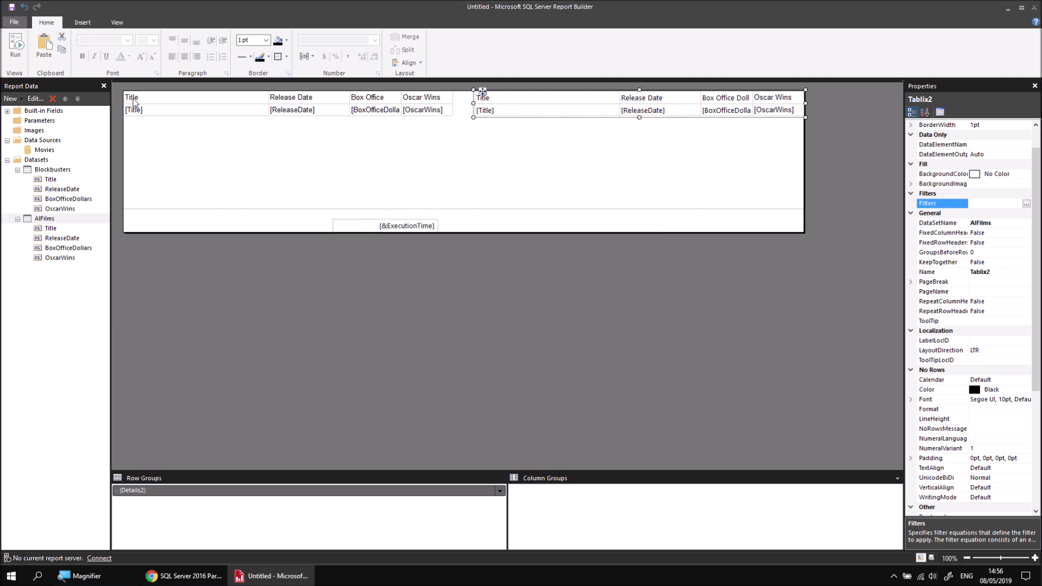
{"action": "left_click", "coordinate": [17, 46]}
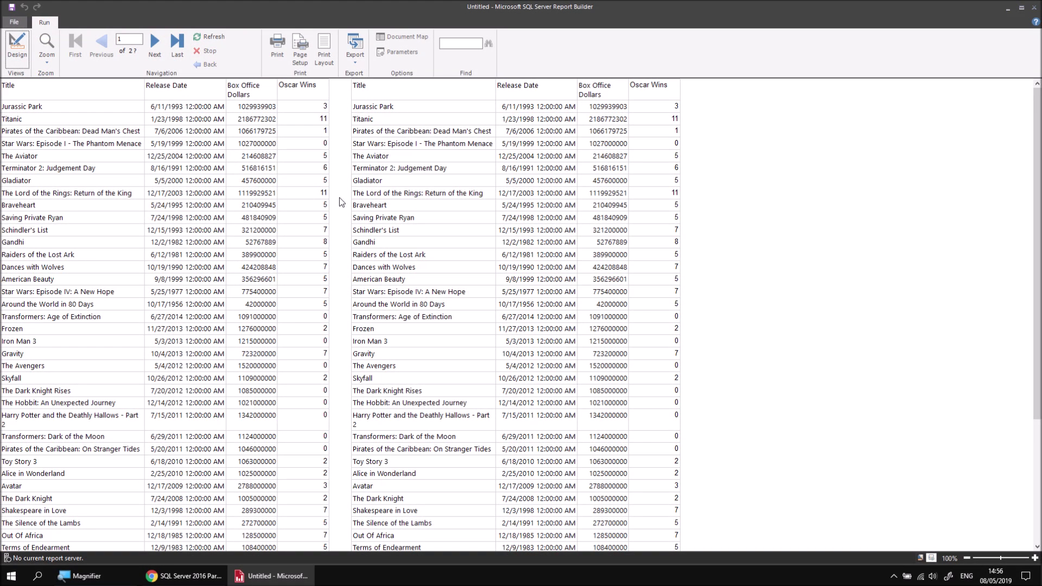
{"action": "left_click", "coordinate": [17, 47]}
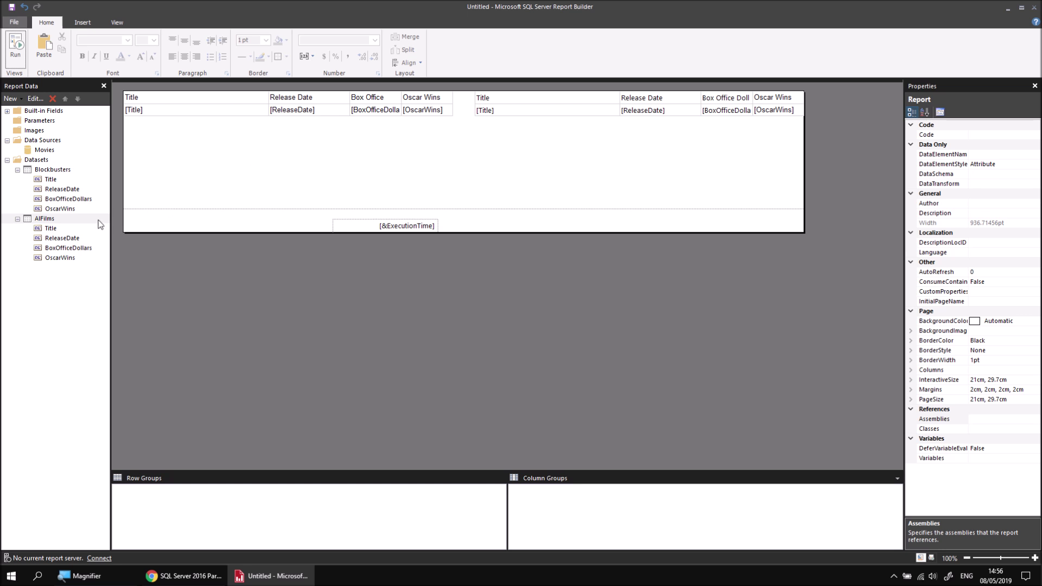
{"action": "right_click", "coordinate": [55, 222]}
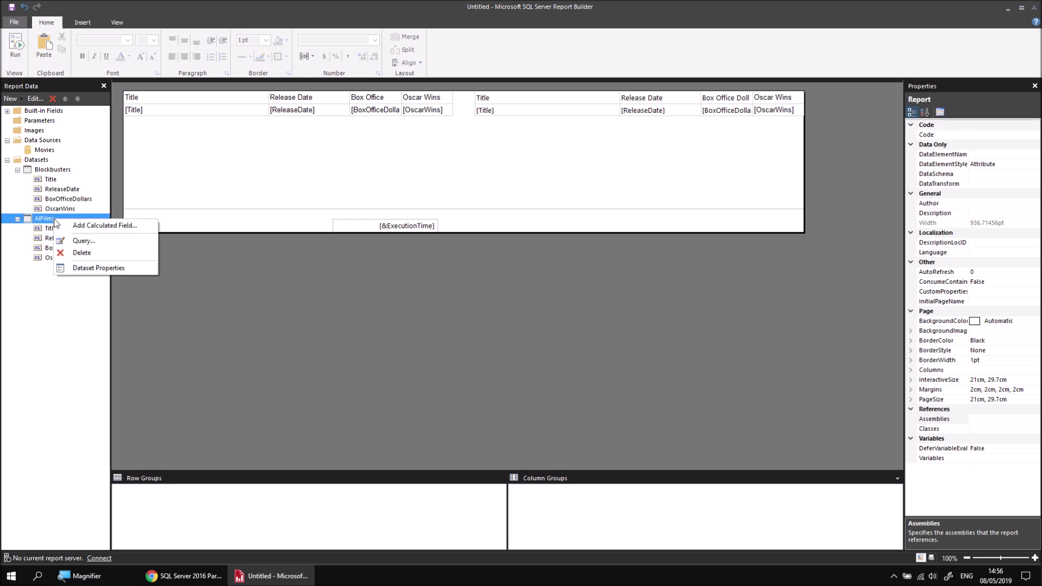
{"action": "left_click", "coordinate": [95, 268]}
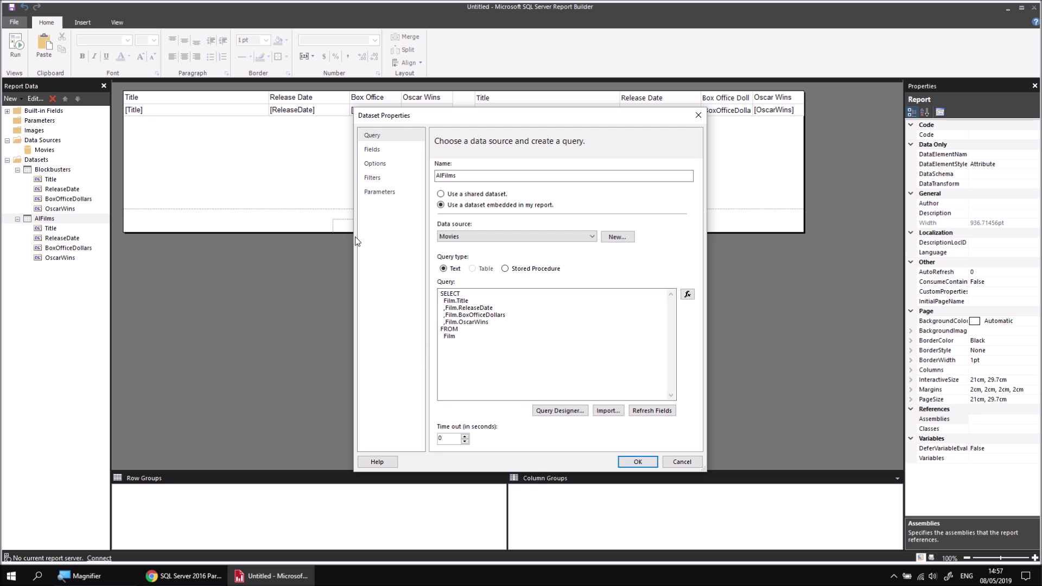
{"action": "left_click", "coordinate": [372, 179]}
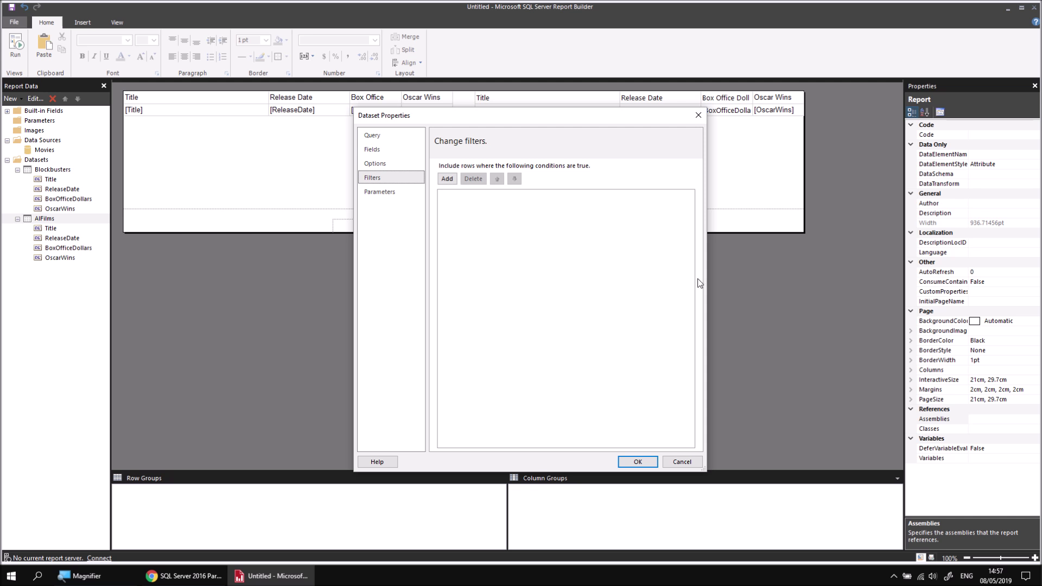
{"action": "left_click", "coordinate": [680, 461]}
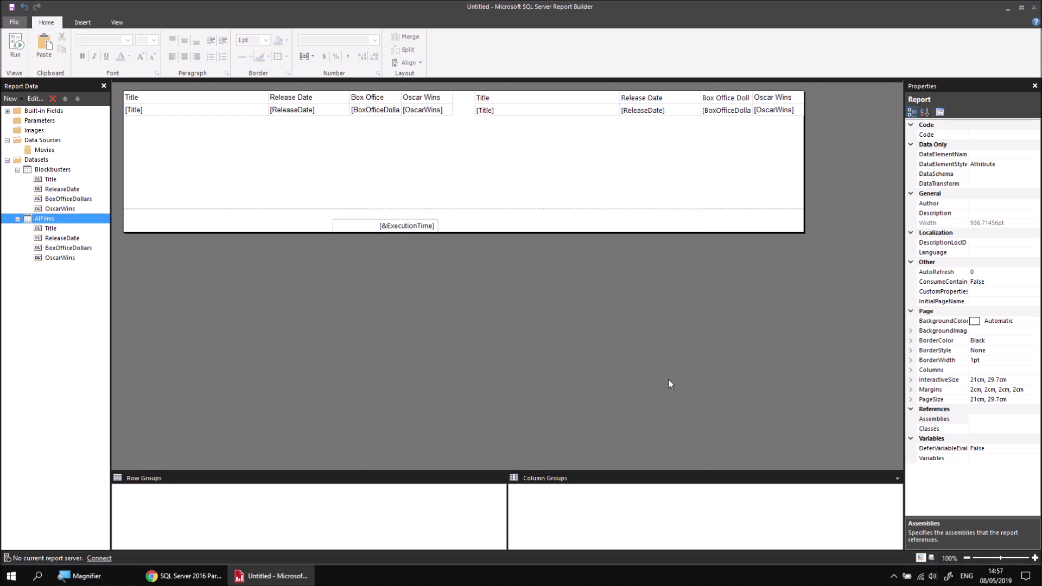